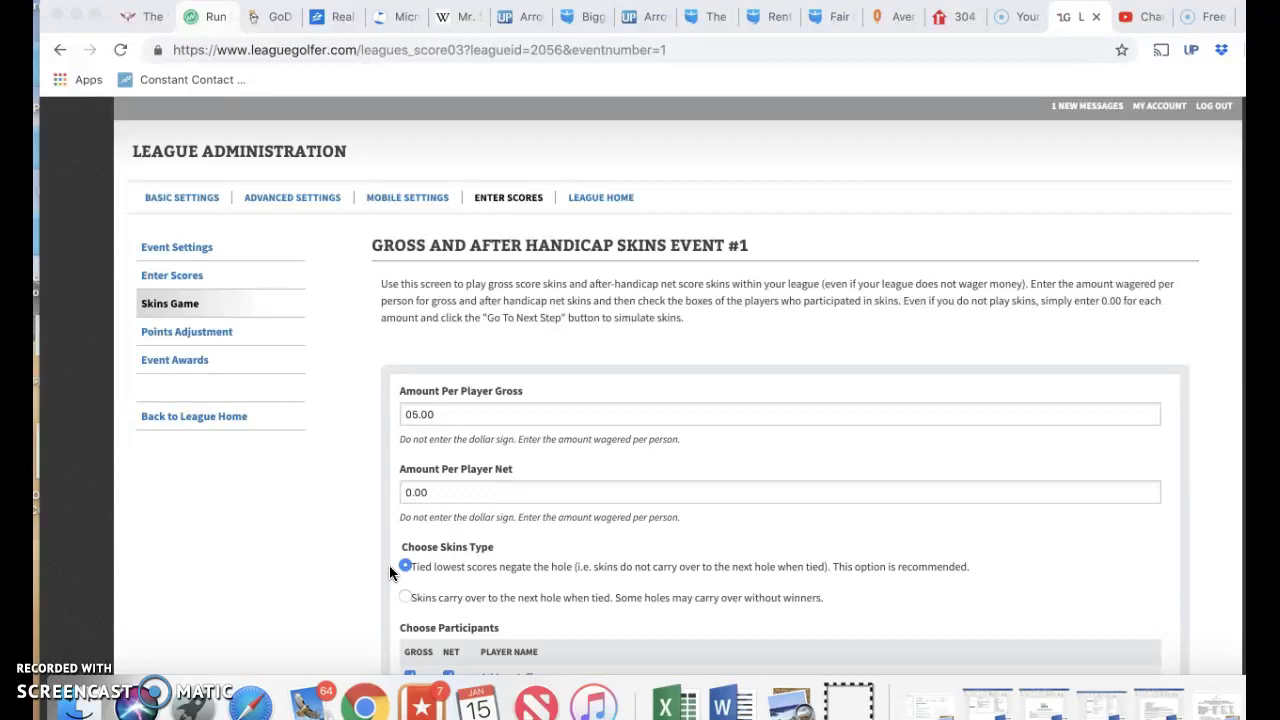
Step: Review the gross and net amounts per player, the skins type options and the participant list for event #1
left_click(458, 413)
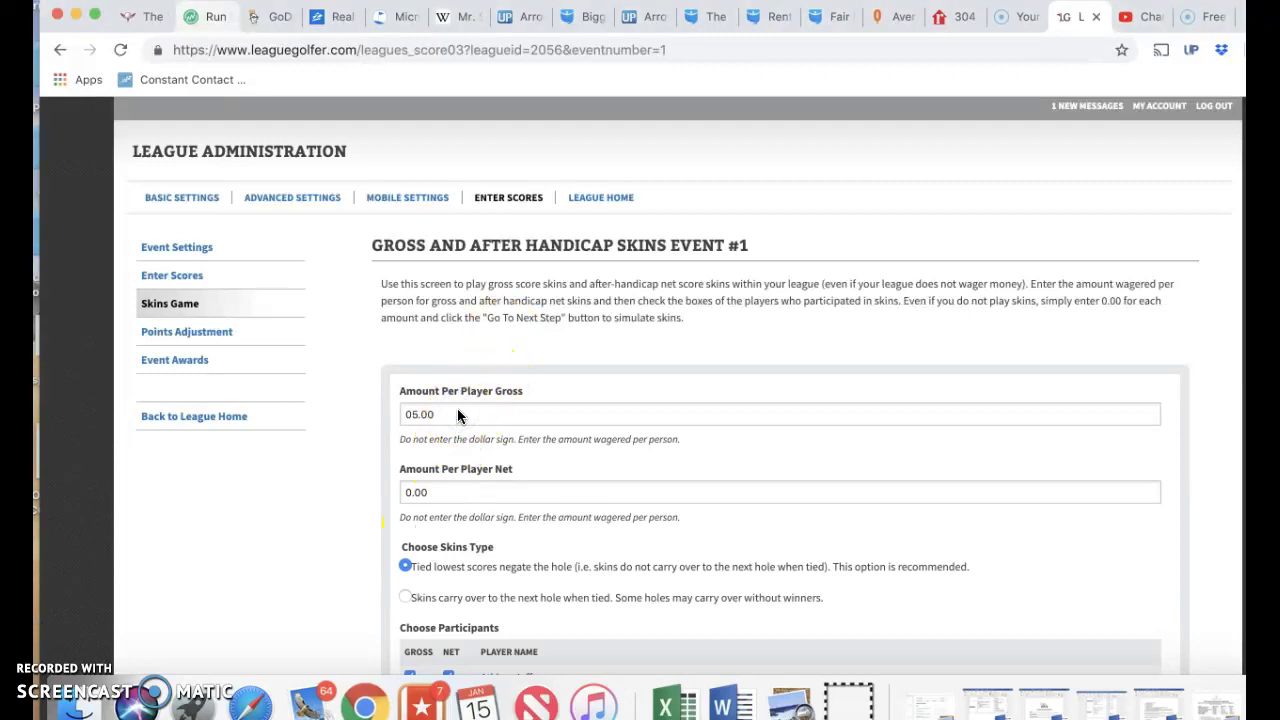
left_click(438, 413)
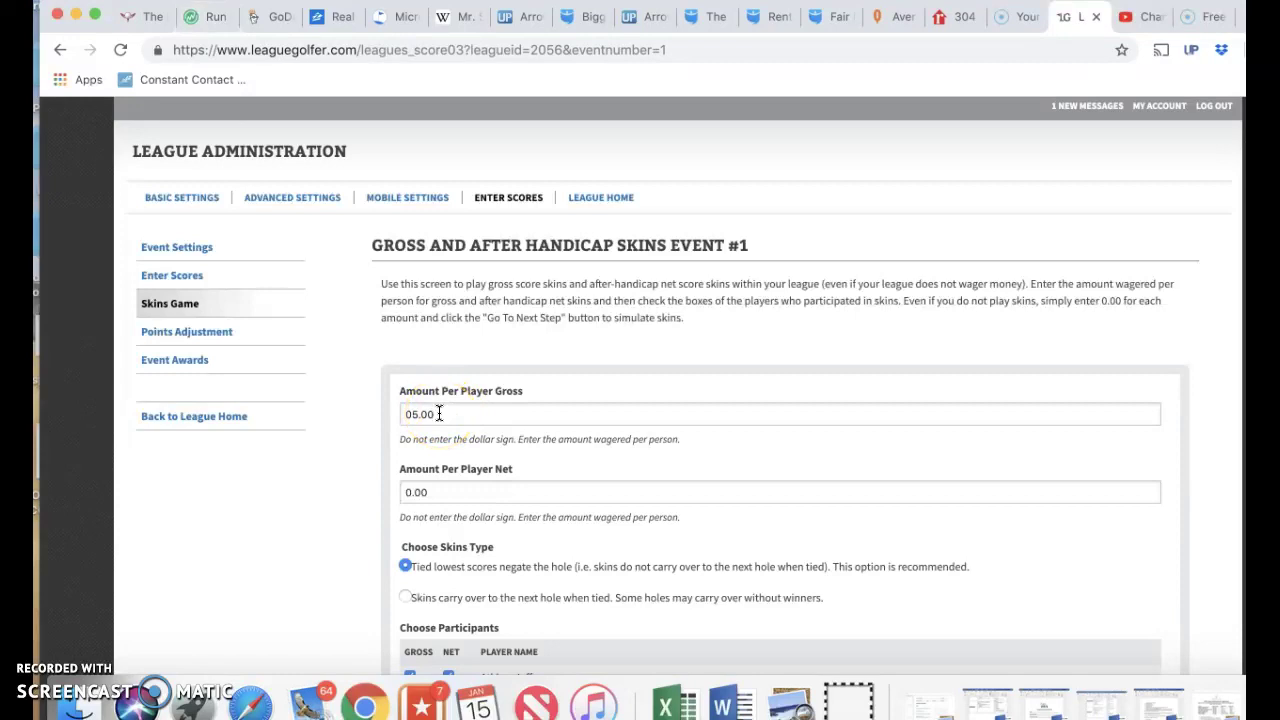
scroll(438, 413, "down", 2)
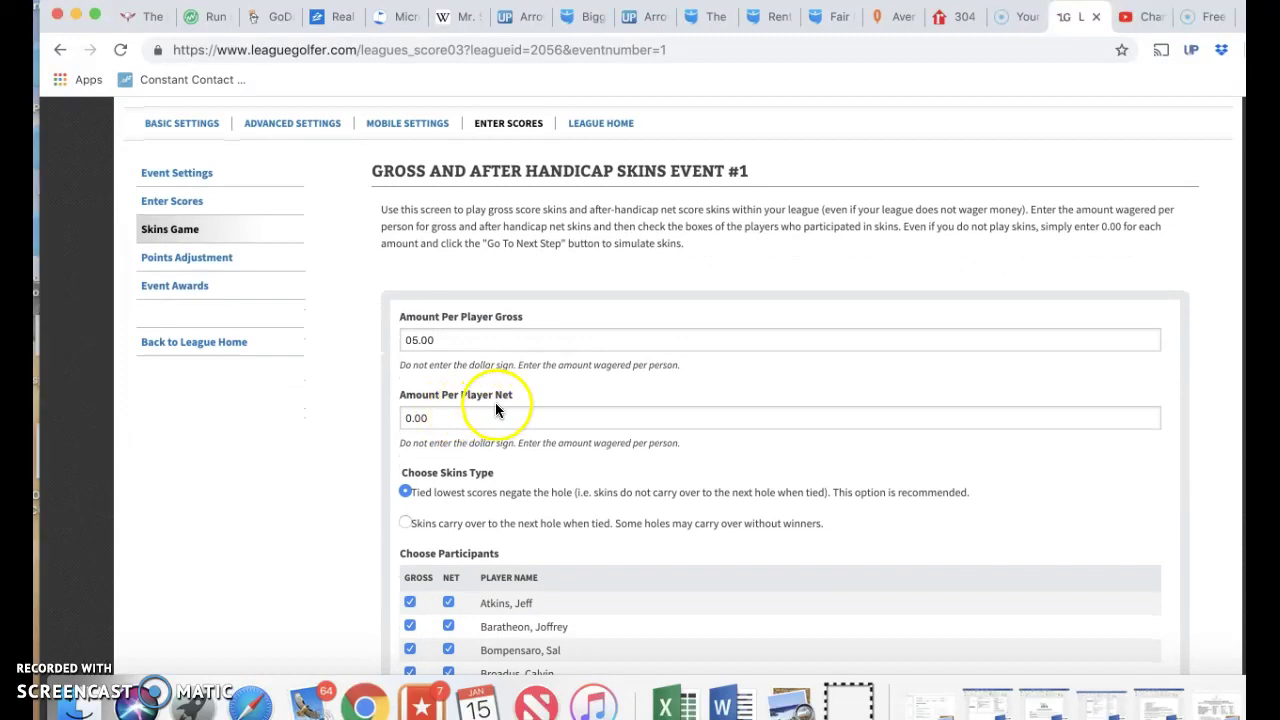
scroll(442, 421, "down", 2)
left_click(422, 413)
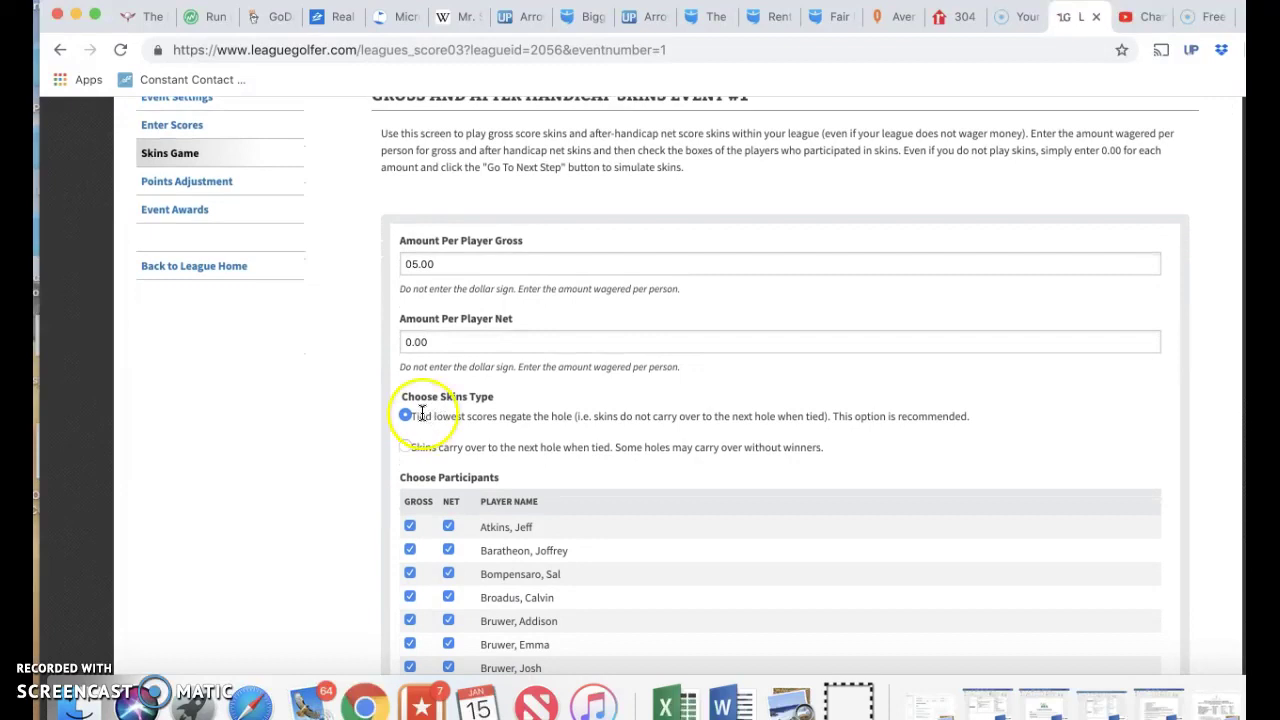
scroll(439, 404, "down", 1)
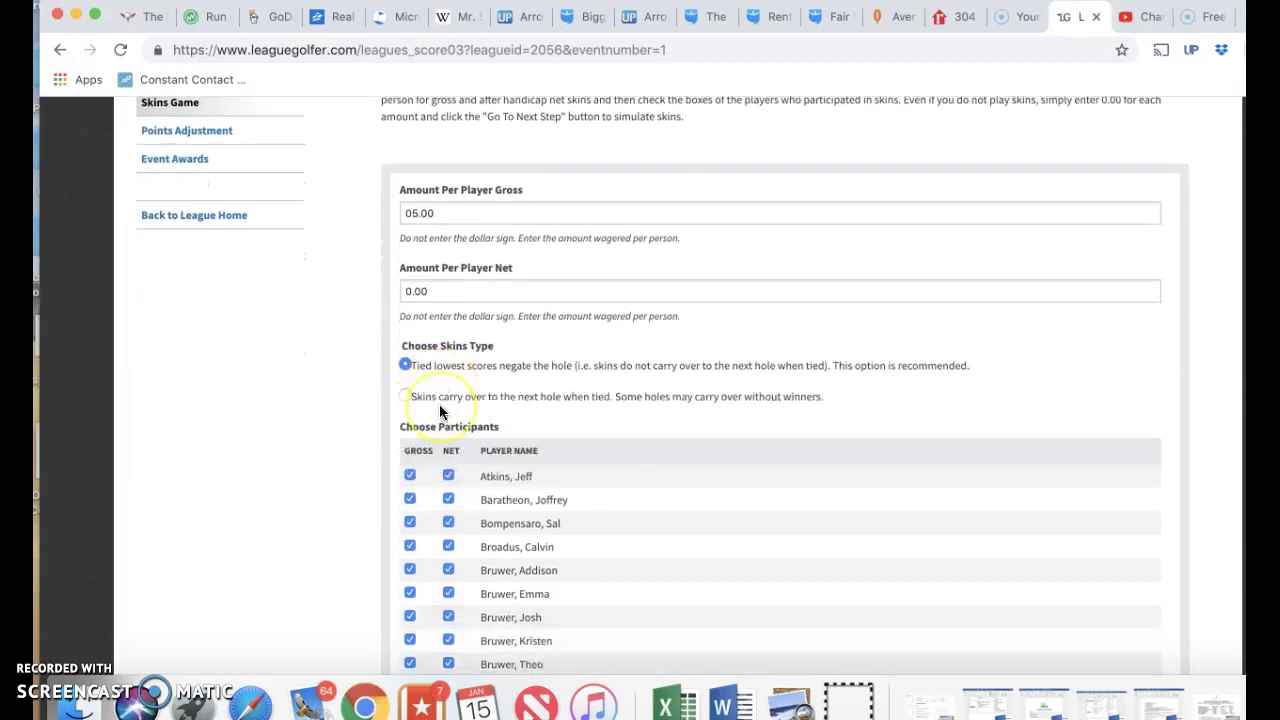
scroll(439, 404, "down", 2)
scroll(439, 404, "down", 1)
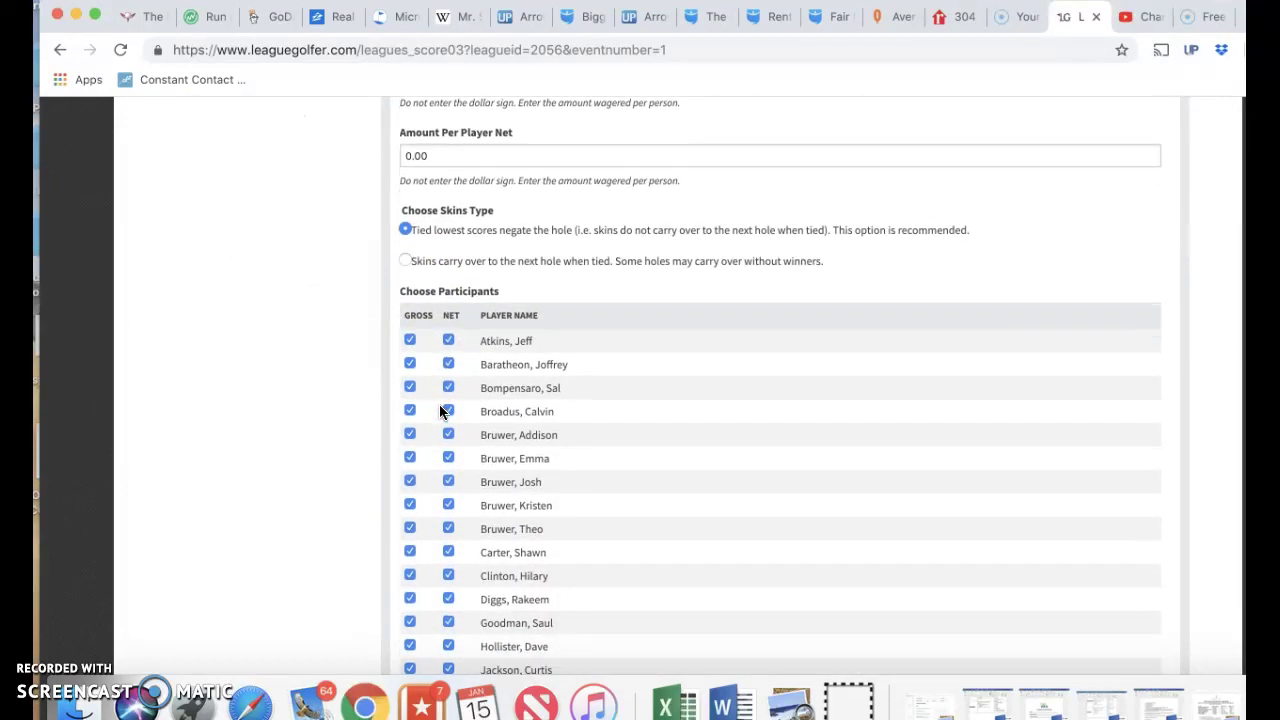
left_click(440, 405)
Step: Clear the gross skins participation of all players at once
scroll(410, 346, "down", 1)
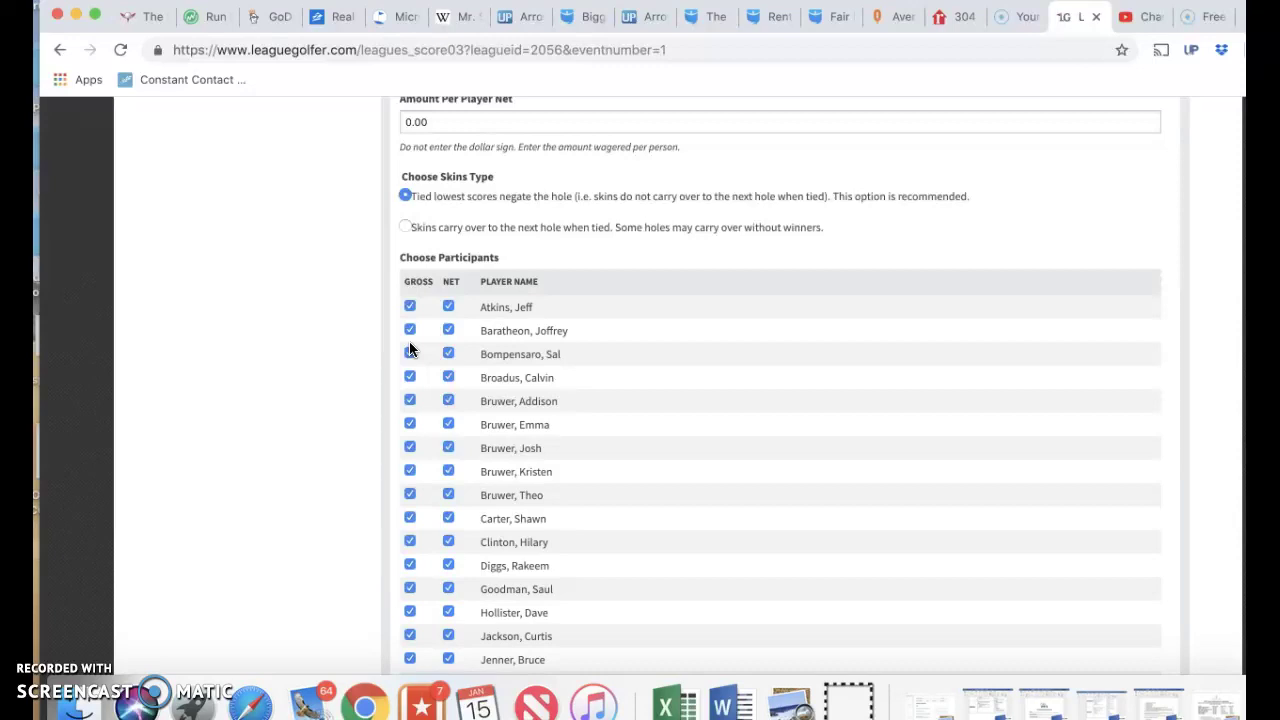
scroll(409, 348, "down", 3)
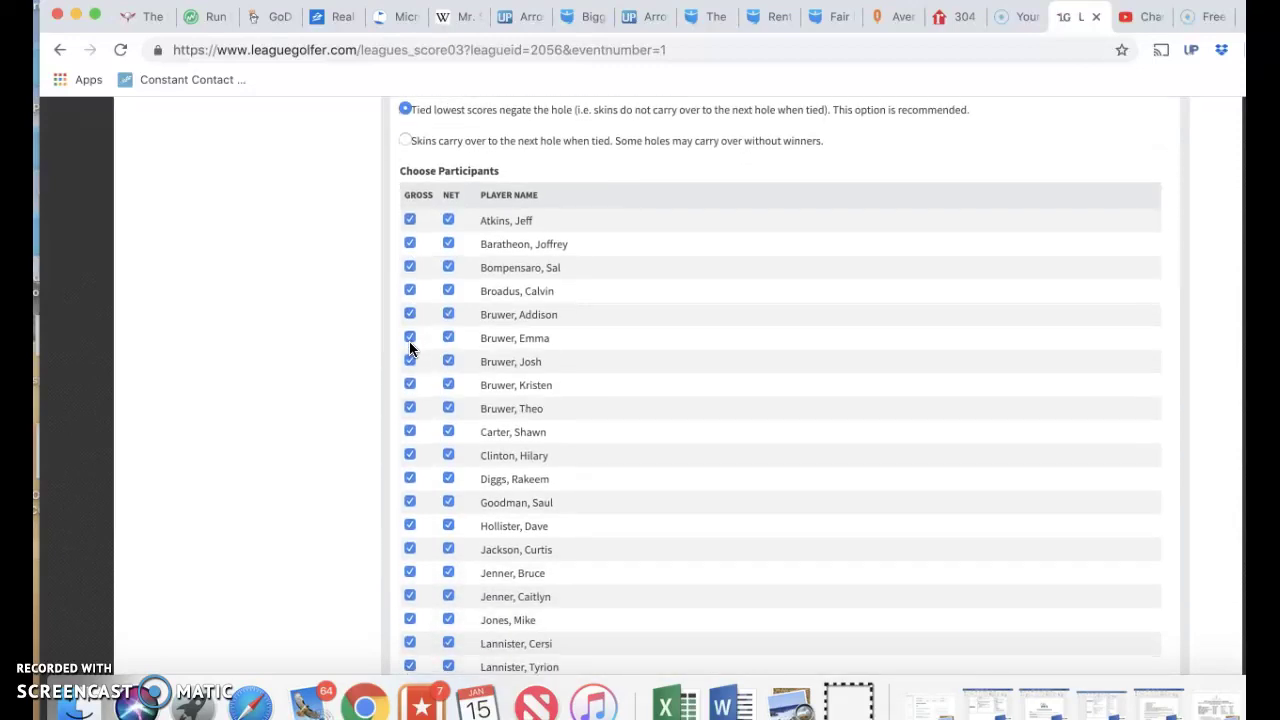
scroll(409, 344, "down", 5)
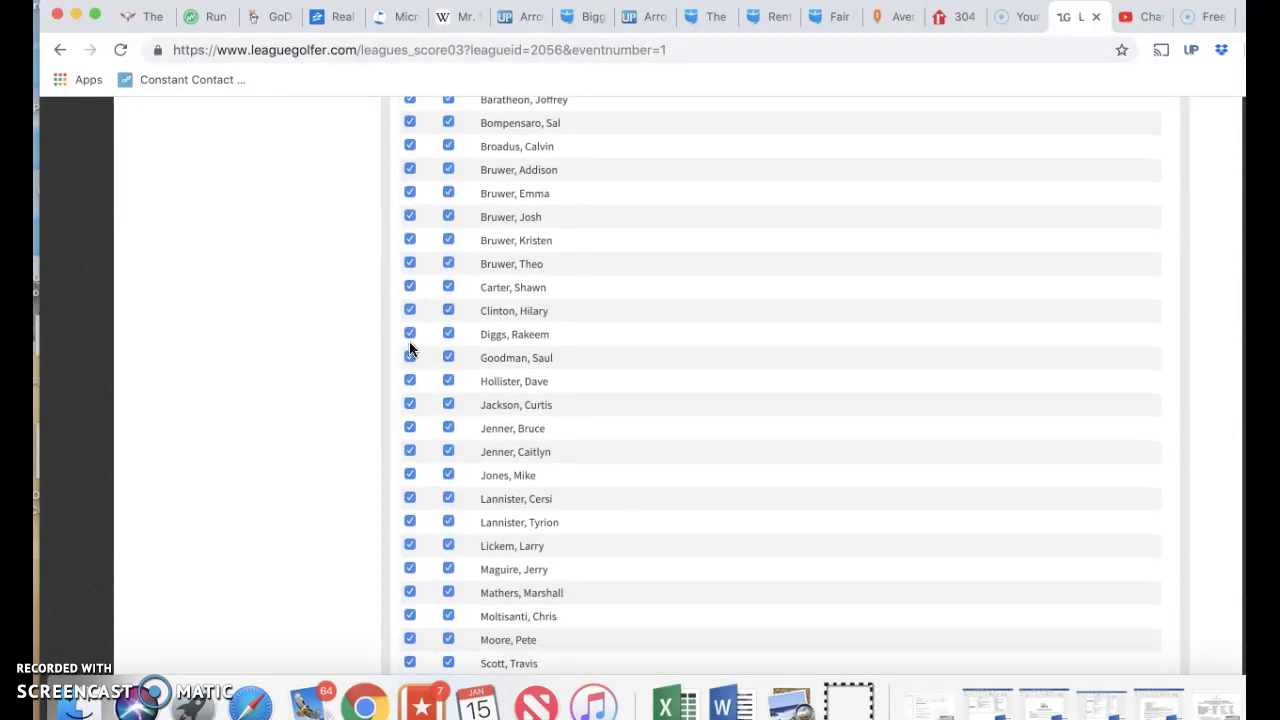
scroll(409, 345, "down", 15)
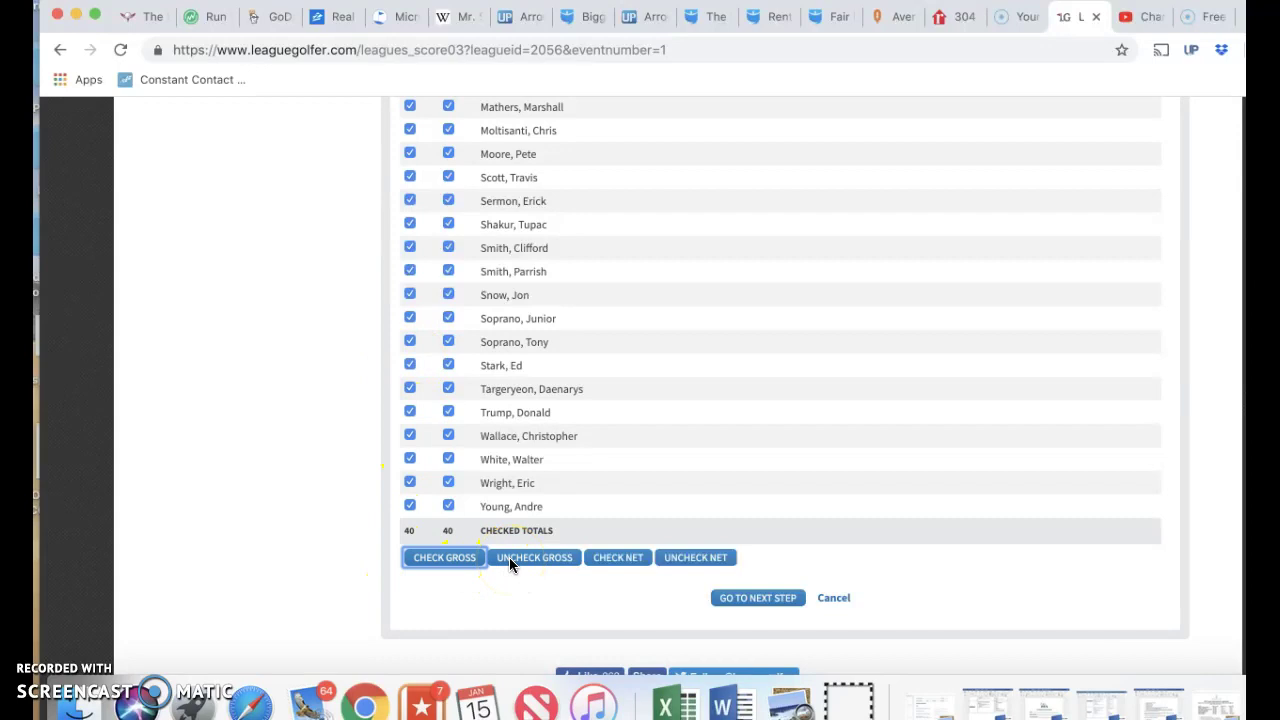
left_click(509, 557)
Step: Include the first four, the seventh, eighth and tenth listed players in the gross skins game
scroll(386, 274, "up", 8)
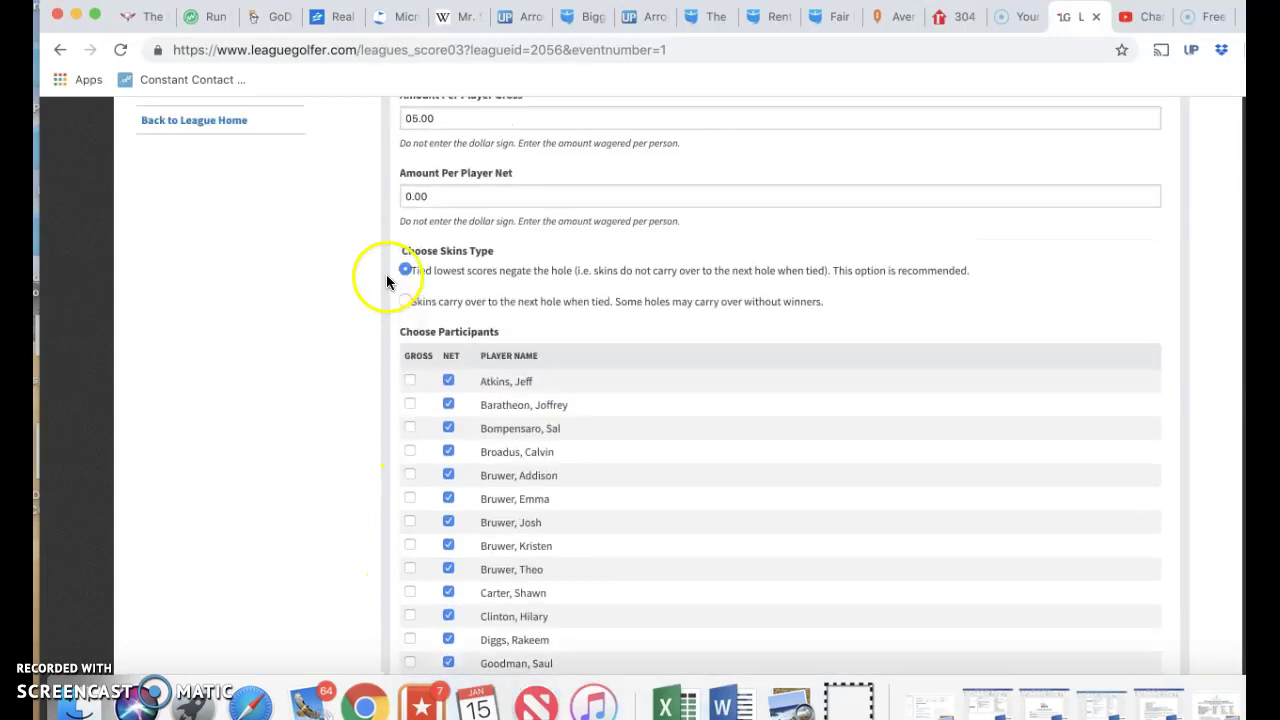
left_click(409, 435)
left_click(410, 459)
left_click(411, 503)
scroll(412, 501, "down", 3)
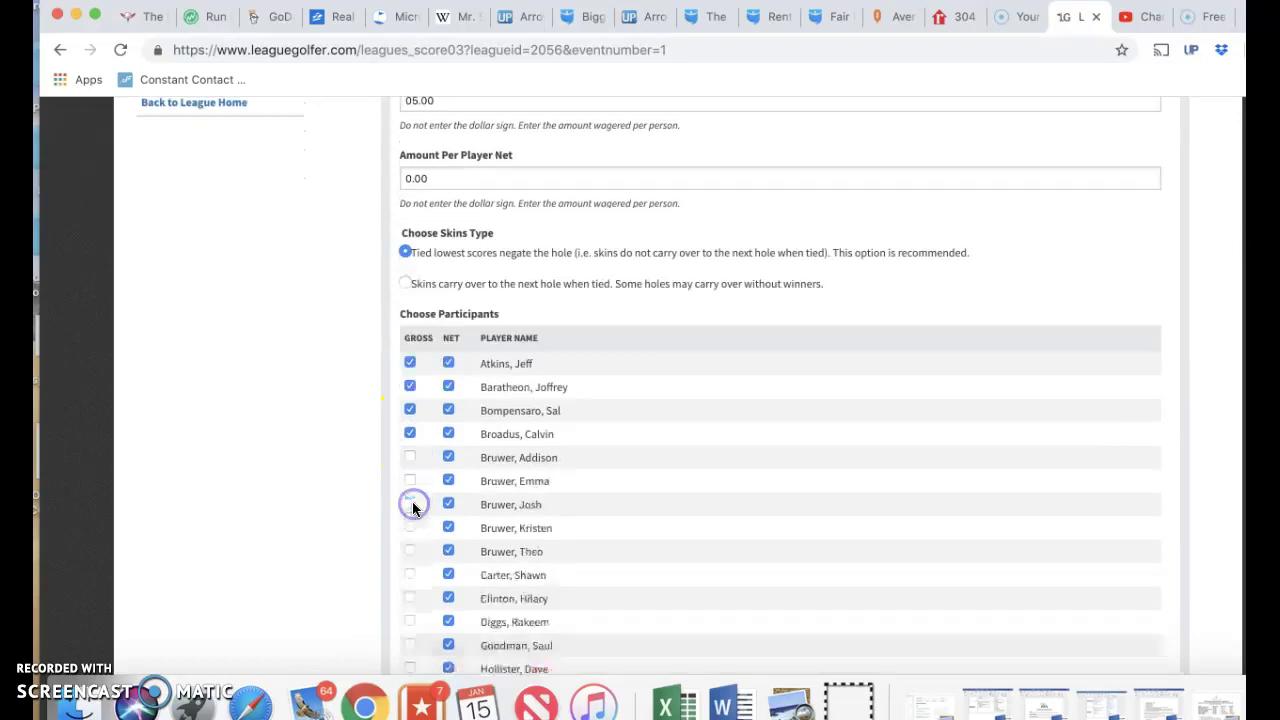
left_click(413, 505)
left_click(411, 459)
left_click(408, 434)
scroll(407, 434, "down", 6)
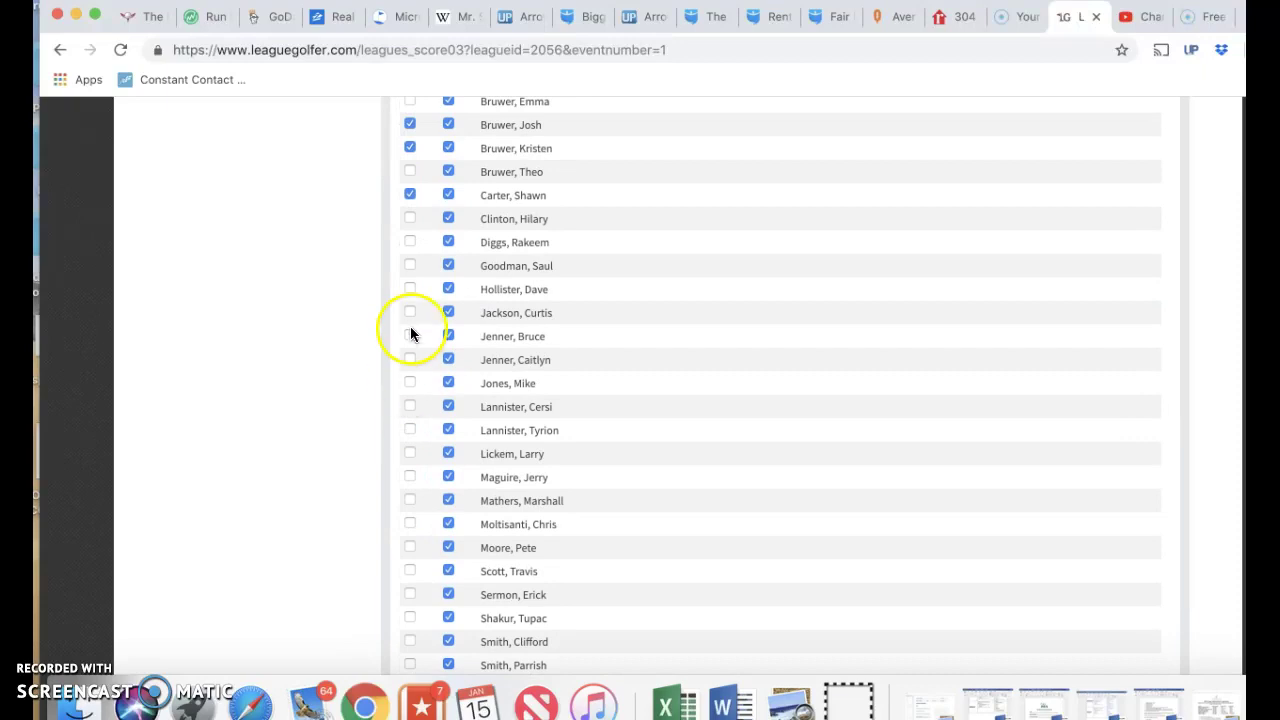
Step: Include the 17th, 18th, 20th, 21st, 31st, 36th, 39th and 40th listed players in the gross skins game
left_click(411, 383)
scroll(411, 455, "down", 5)
left_click(410, 456)
scroll(411, 456, "down", 1)
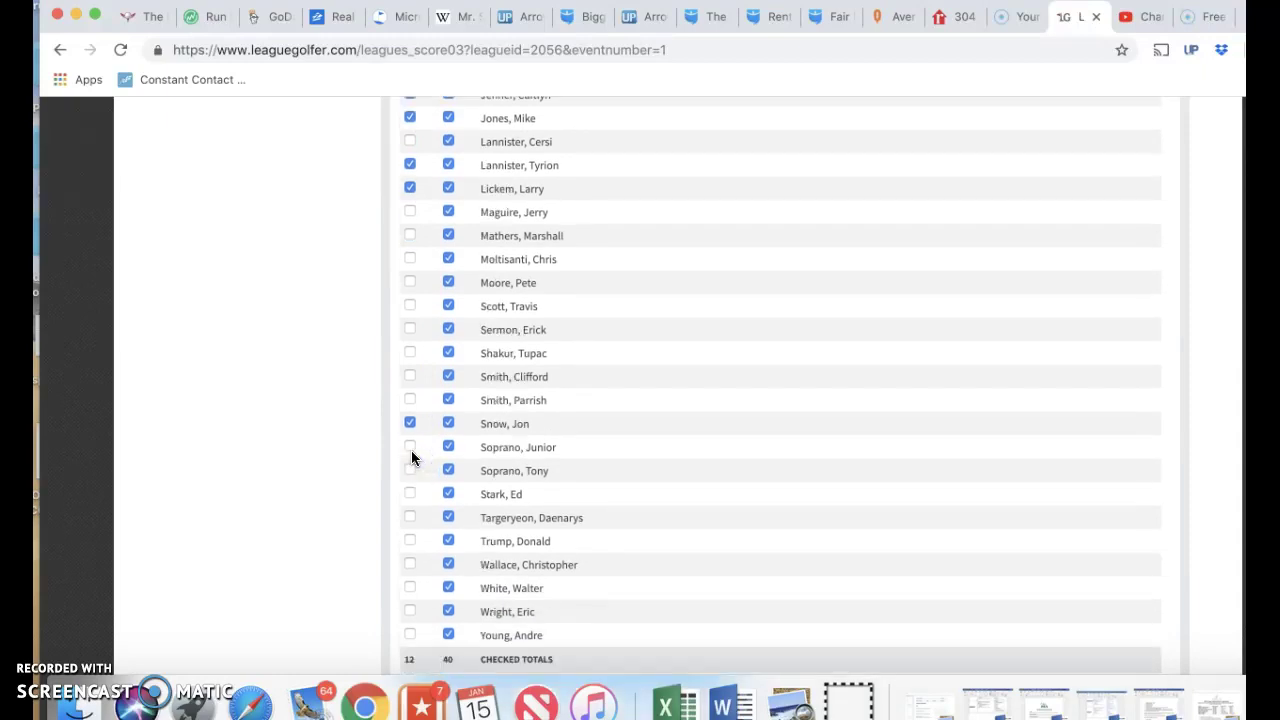
scroll(411, 457, "down", 2)
scroll(411, 450, "up", 2)
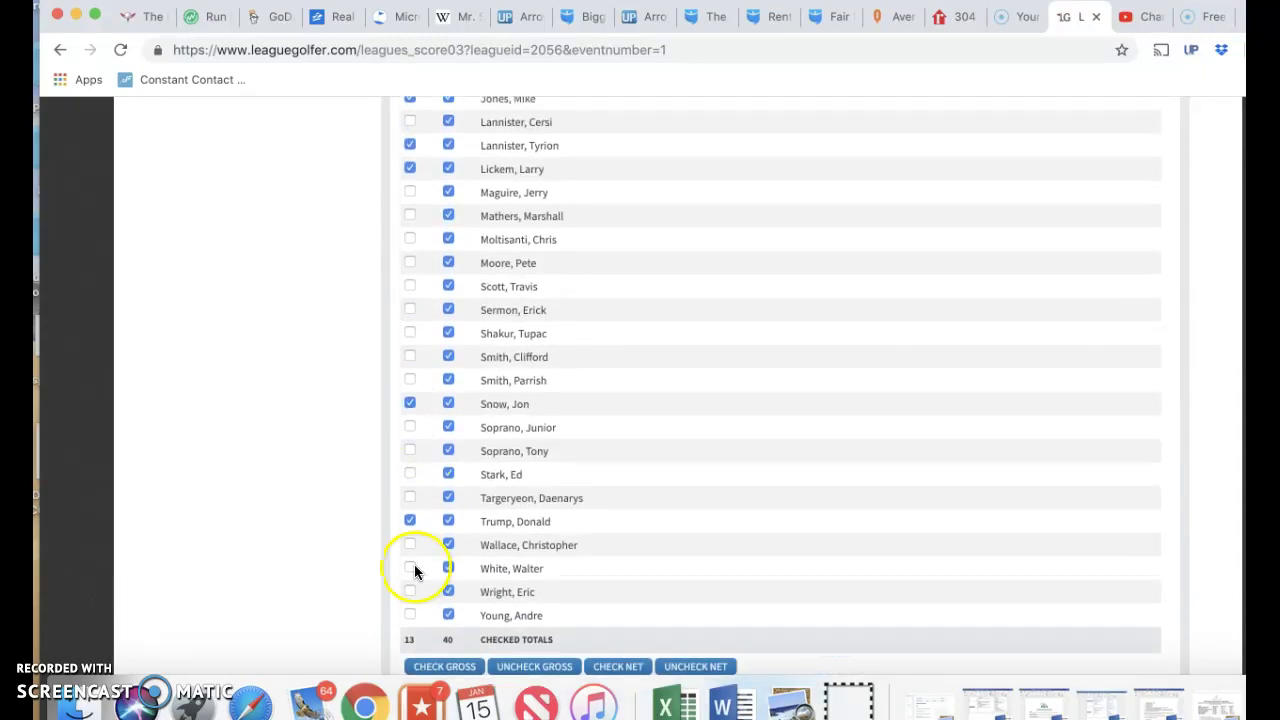
left_click(408, 592)
left_click(409, 613)
Step: Check the selected gross participants and submit the skins game settings for event #1
scroll(420, 542, "down", 2)
scroll(420, 542, "up", 12)
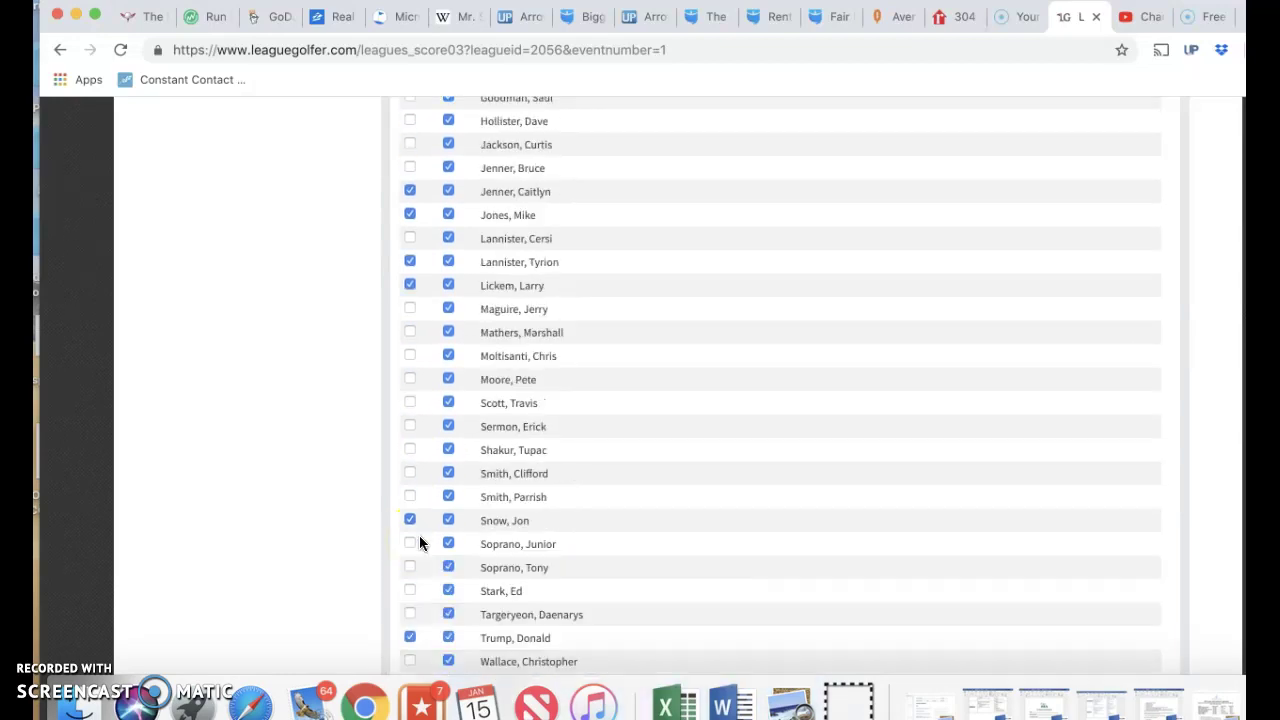
scroll(419, 542, "up", 1)
scroll(419, 542, "down", 10)
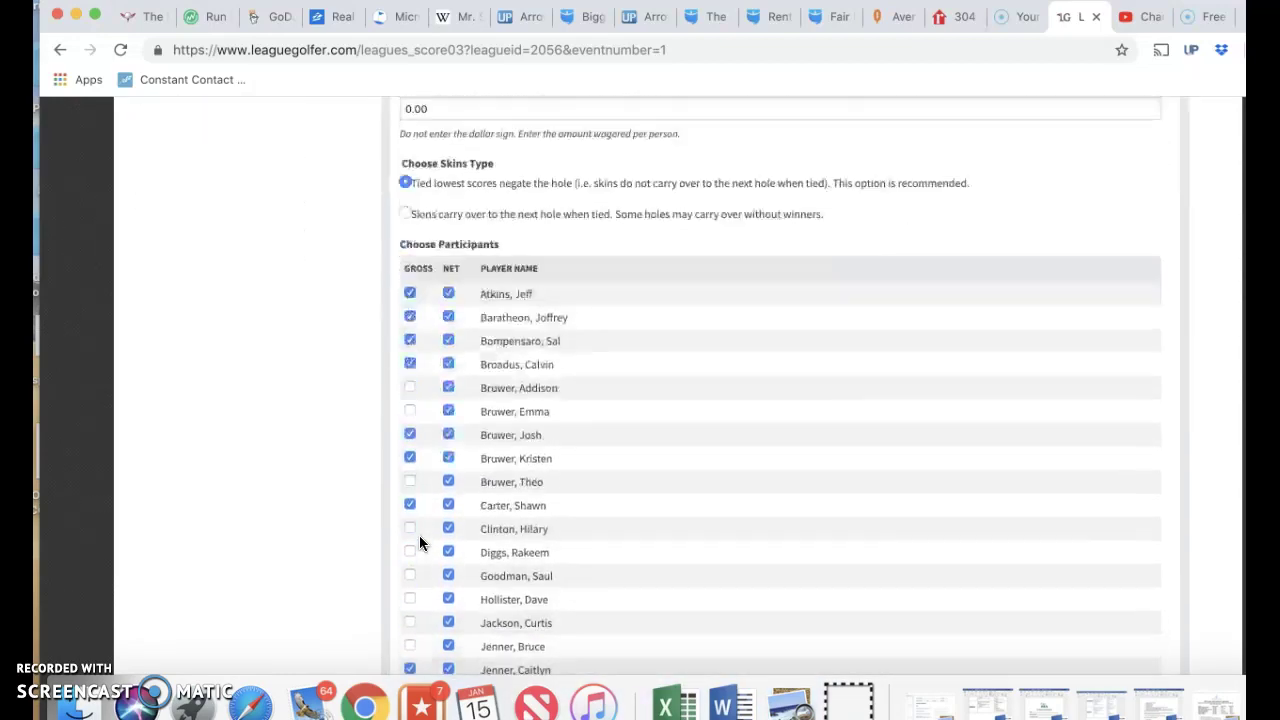
scroll(419, 542, "up", 1)
left_click(753, 612)
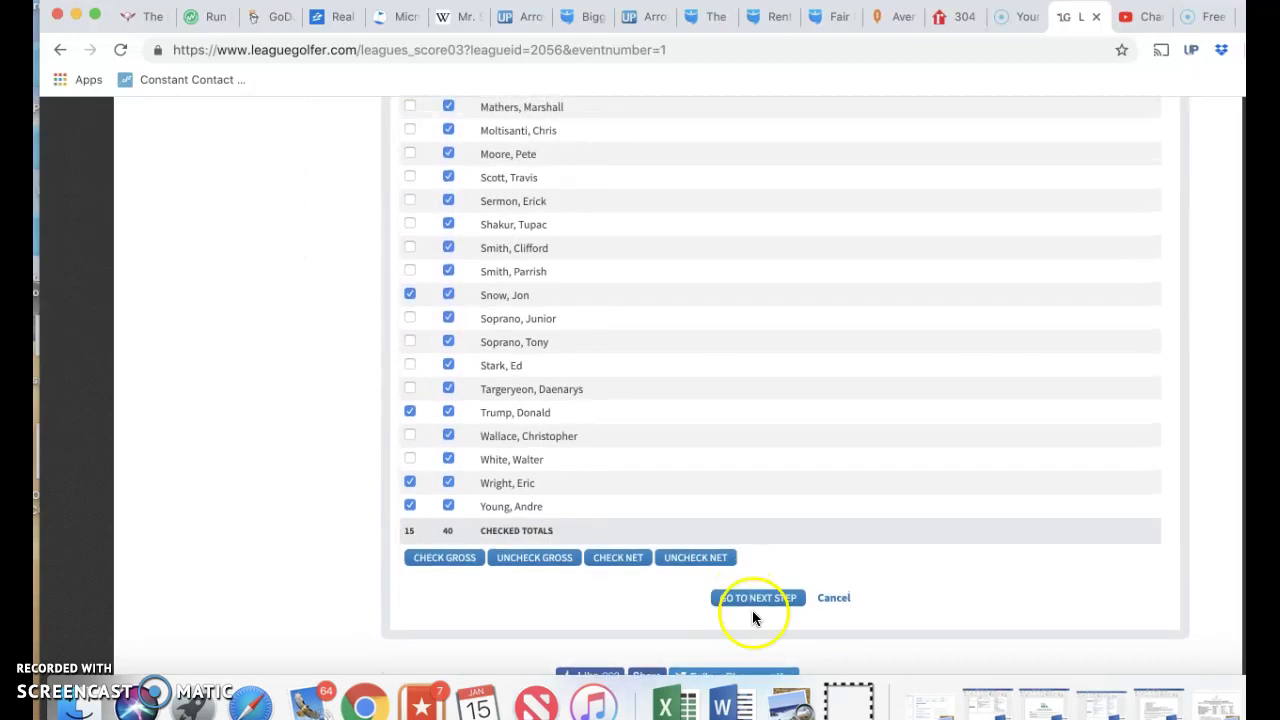
left_click(758, 597)
left_click(760, 598)
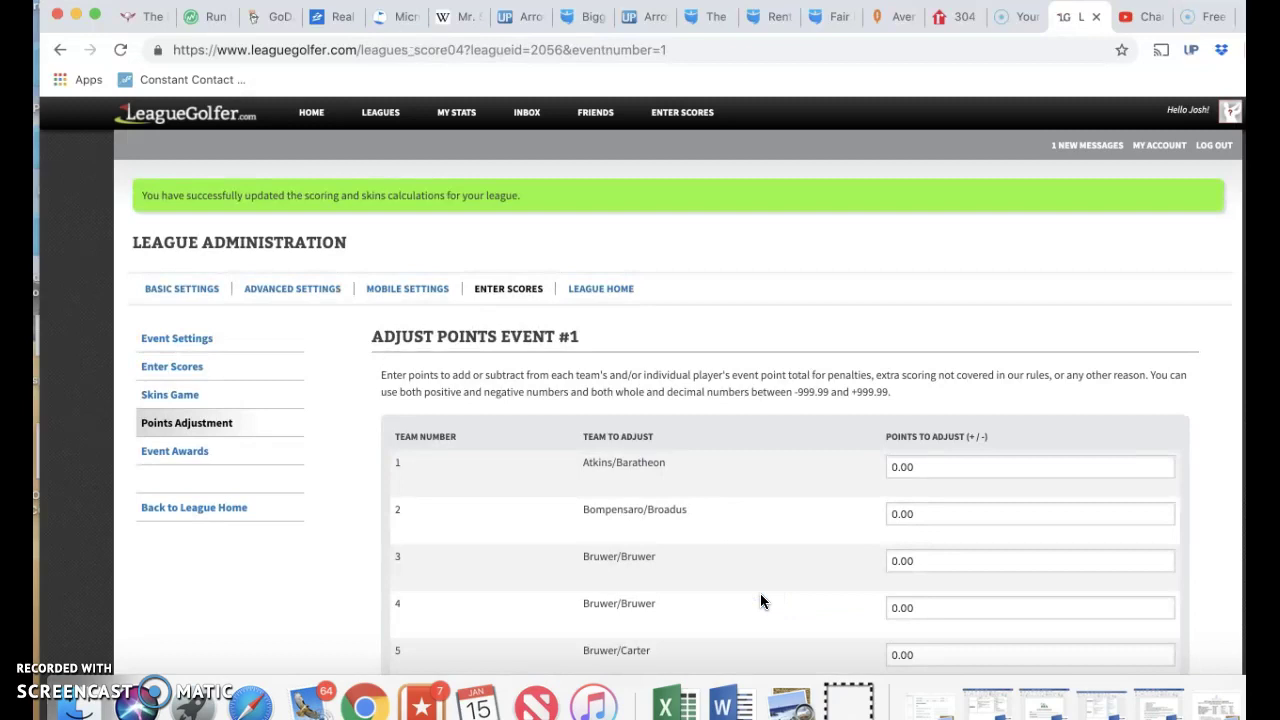
Step: Leave all team and player points adjustments at 0.00 and continue to the event awards
scroll(760, 600, "down", 3)
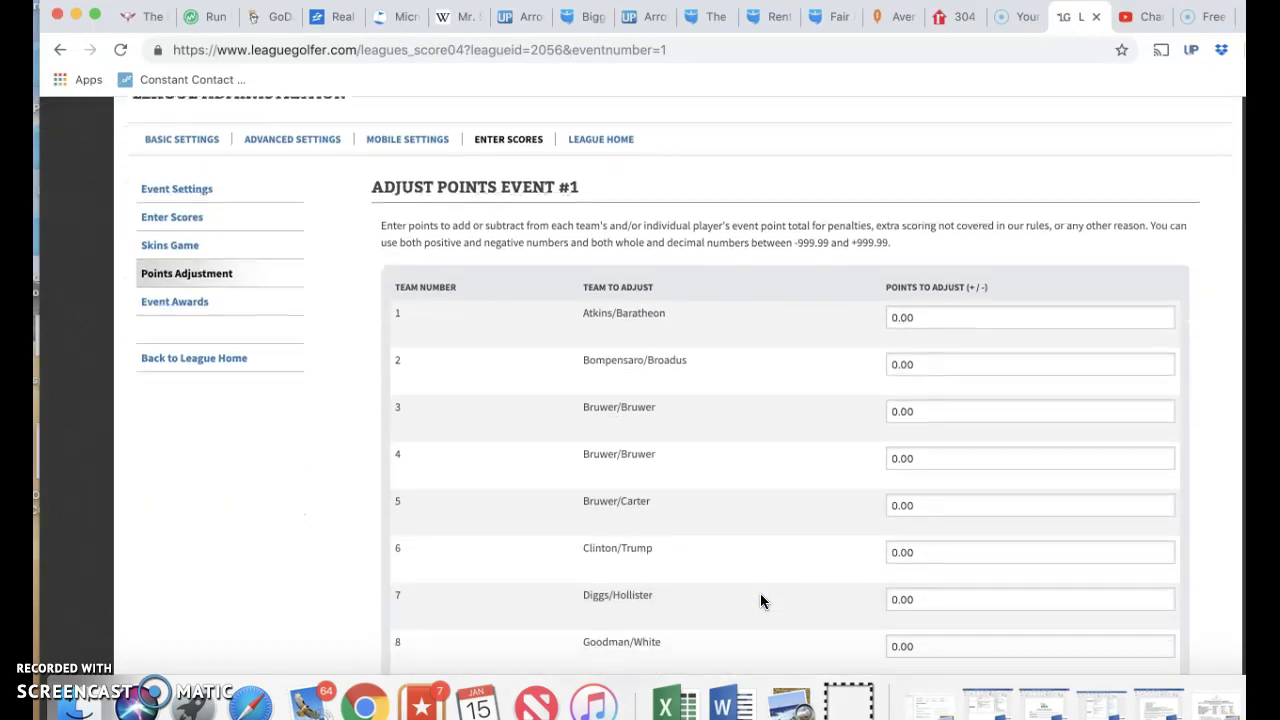
scroll(760, 597, "down", 20)
scroll(760, 601, "down", 20)
scroll(760, 600, "down", 20)
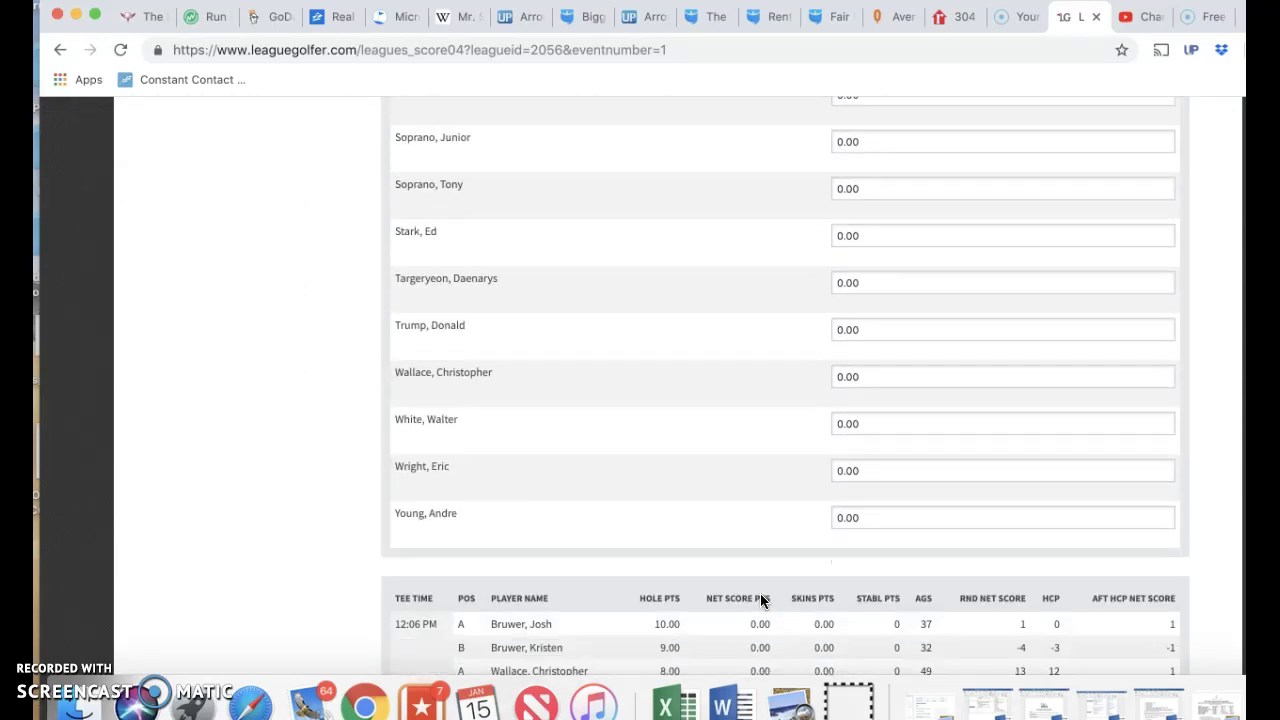
left_click(766, 648)
left_click(770, 636)
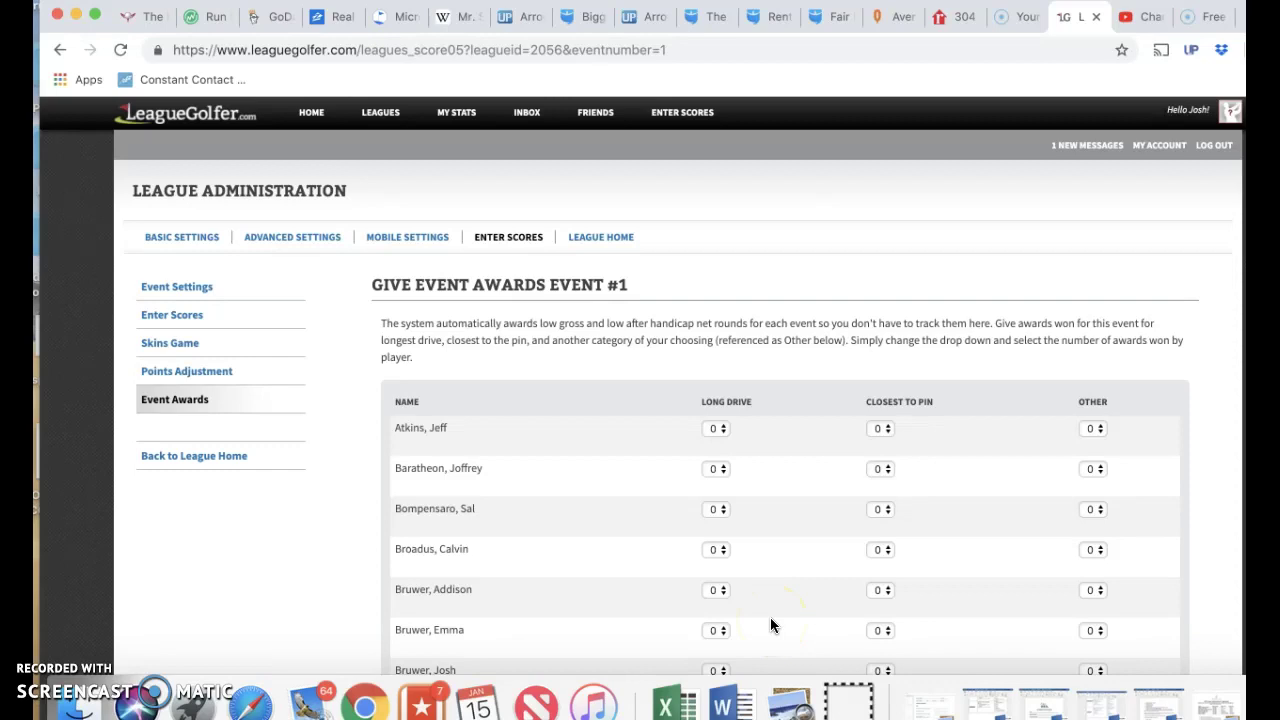
Step: Give the first listed player 1 Long Drive award and the third listed player 1 Closest to Pin award
scroll(770, 620, "down", 1)
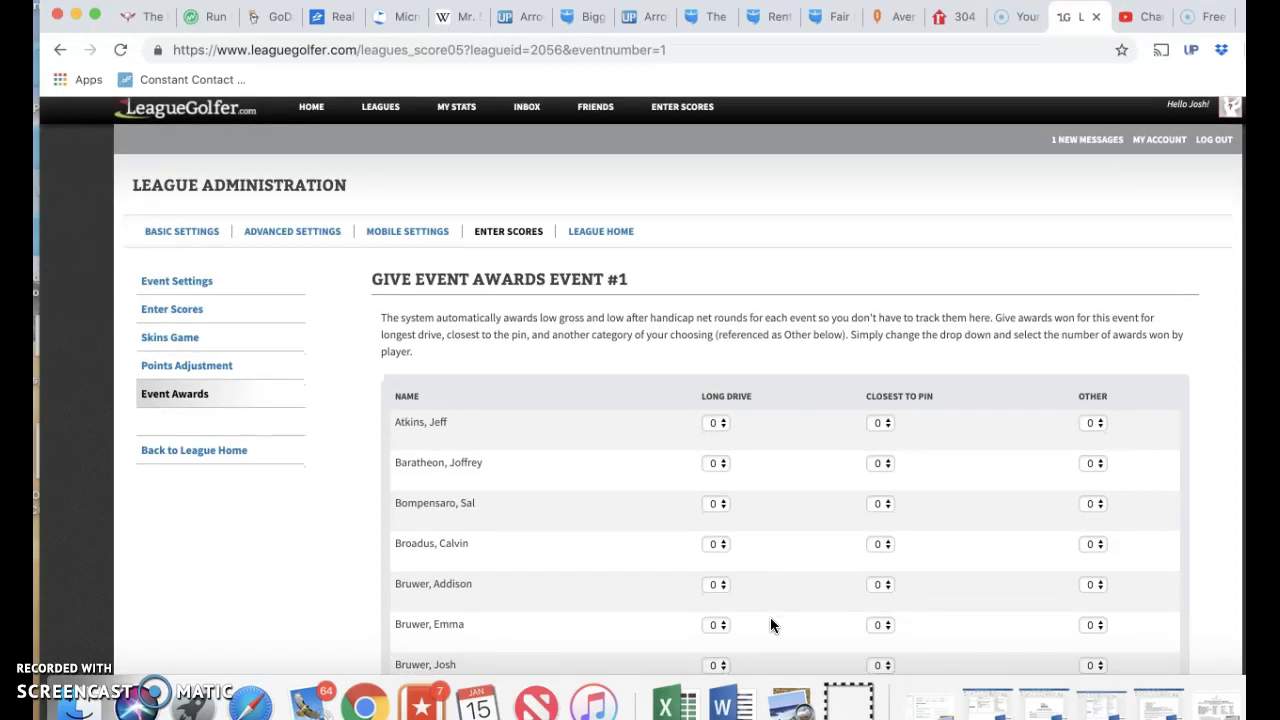
scroll(771, 625, "down", 10)
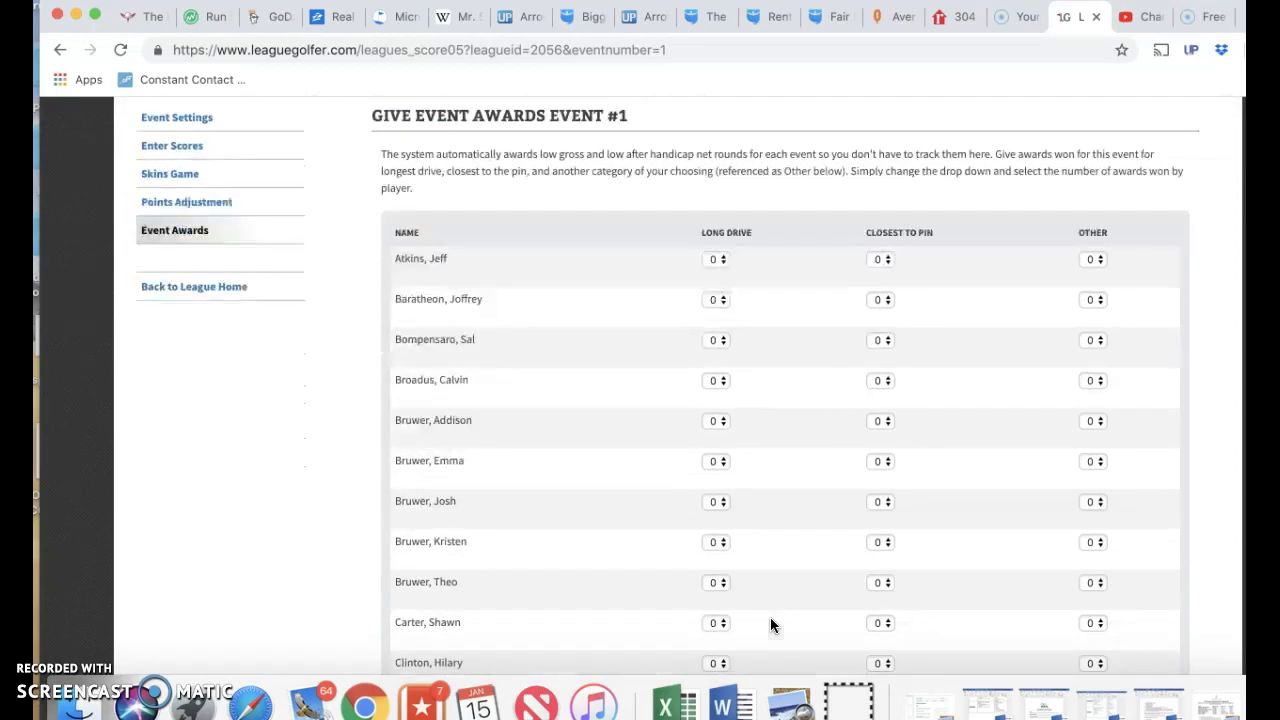
scroll(770, 625, "down", 15)
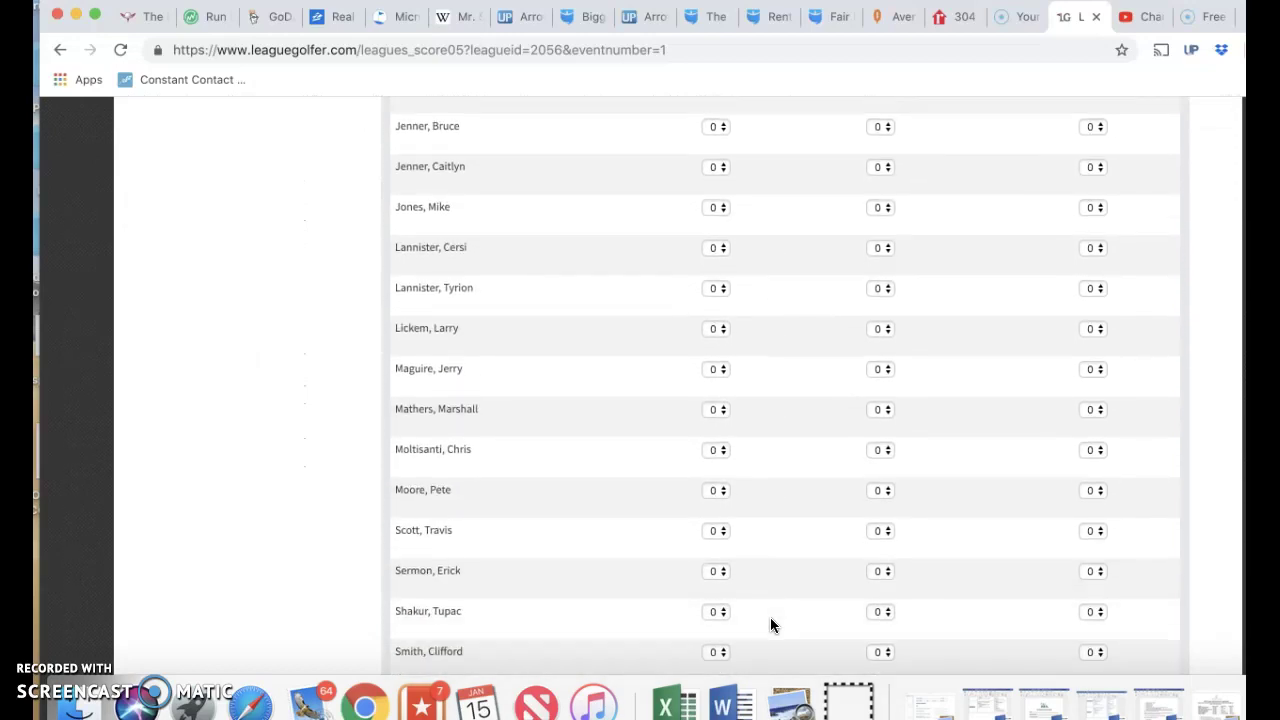
scroll(770, 625, "down", 5)
scroll(770, 625, "up", 15)
scroll(770, 620, "up", 18)
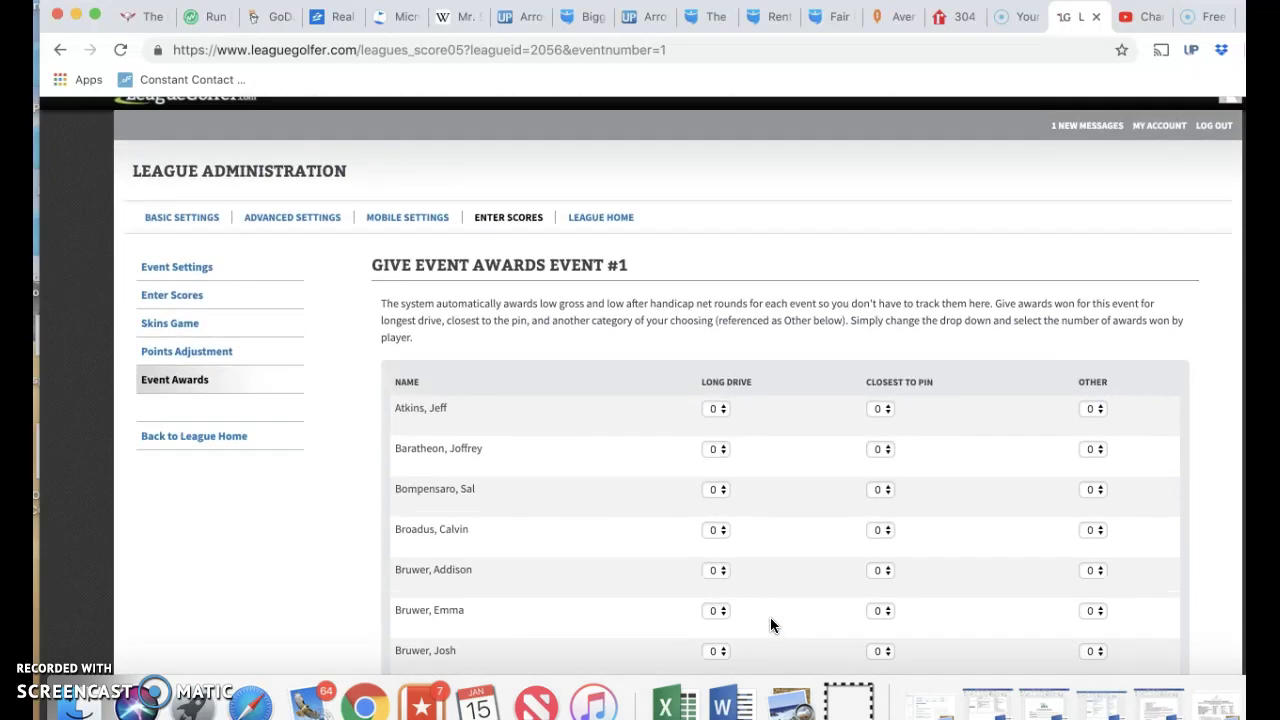
left_click(725, 408)
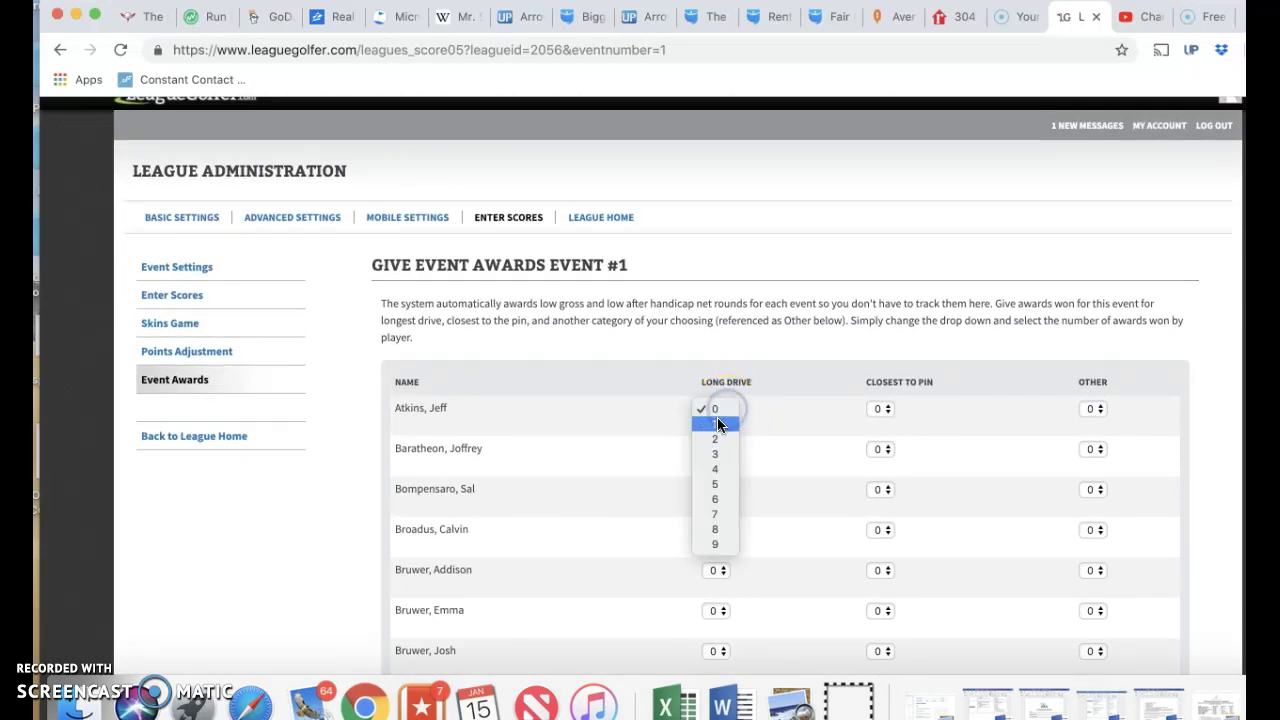
left_click(717, 422)
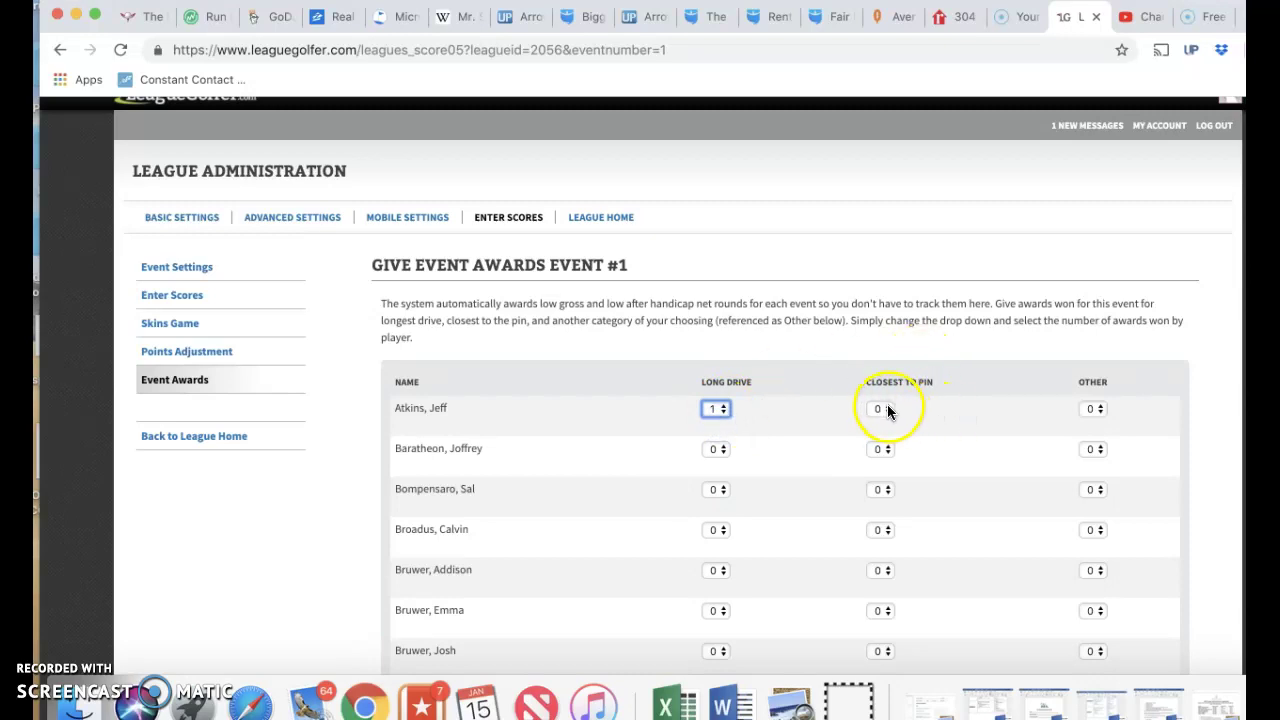
left_click(881, 492)
left_click(879, 500)
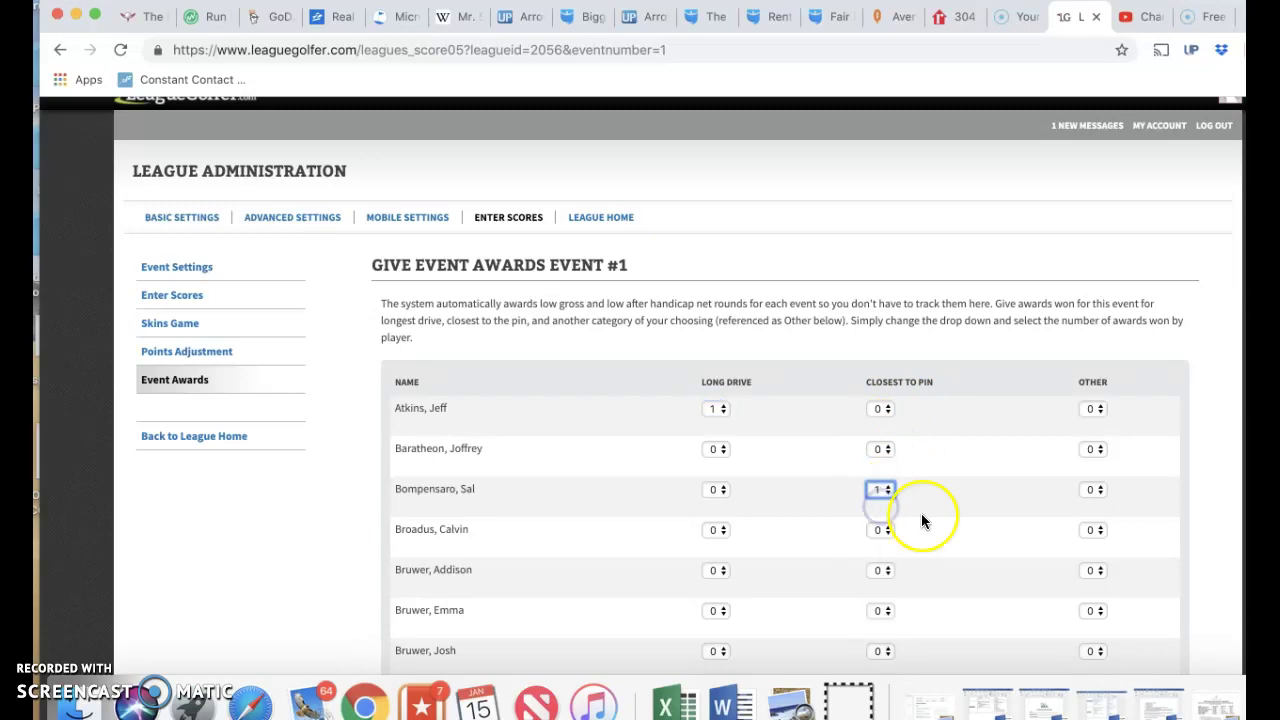
Step: Save the event awards and complete the league treasury step without adding any expense
scroll(921, 513, "down", 5)
scroll(921, 518, "down", 15)
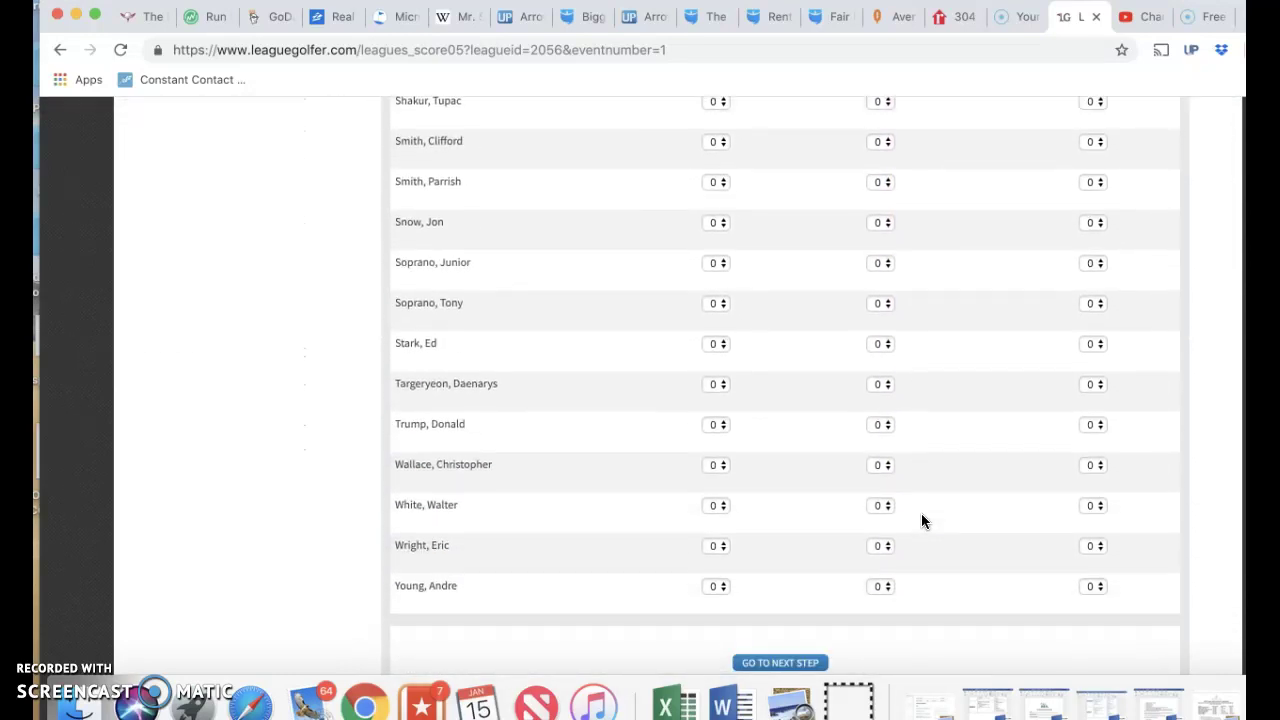
left_click(812, 606)
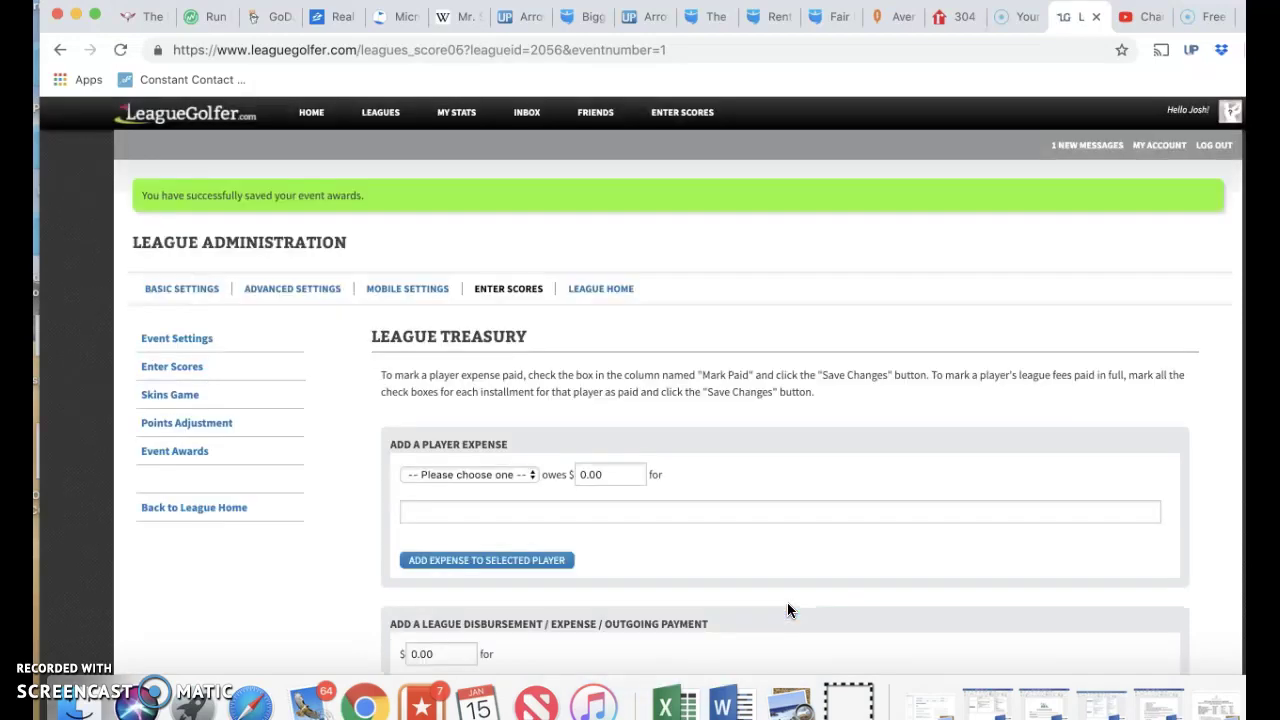
scroll(788, 608, "down", 4)
left_click(768, 624)
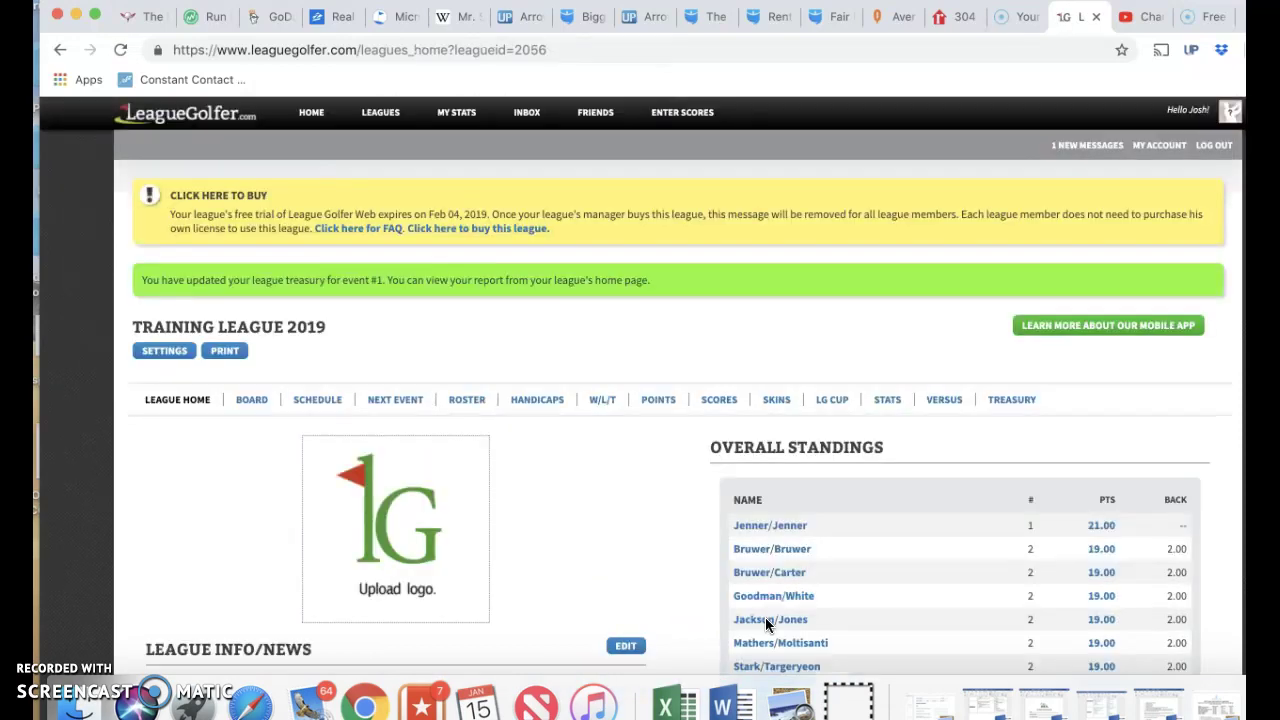
Step: Open the league's skins report and examine the gross and after-handicap net skins results
scroll(604, 536, "down", 1)
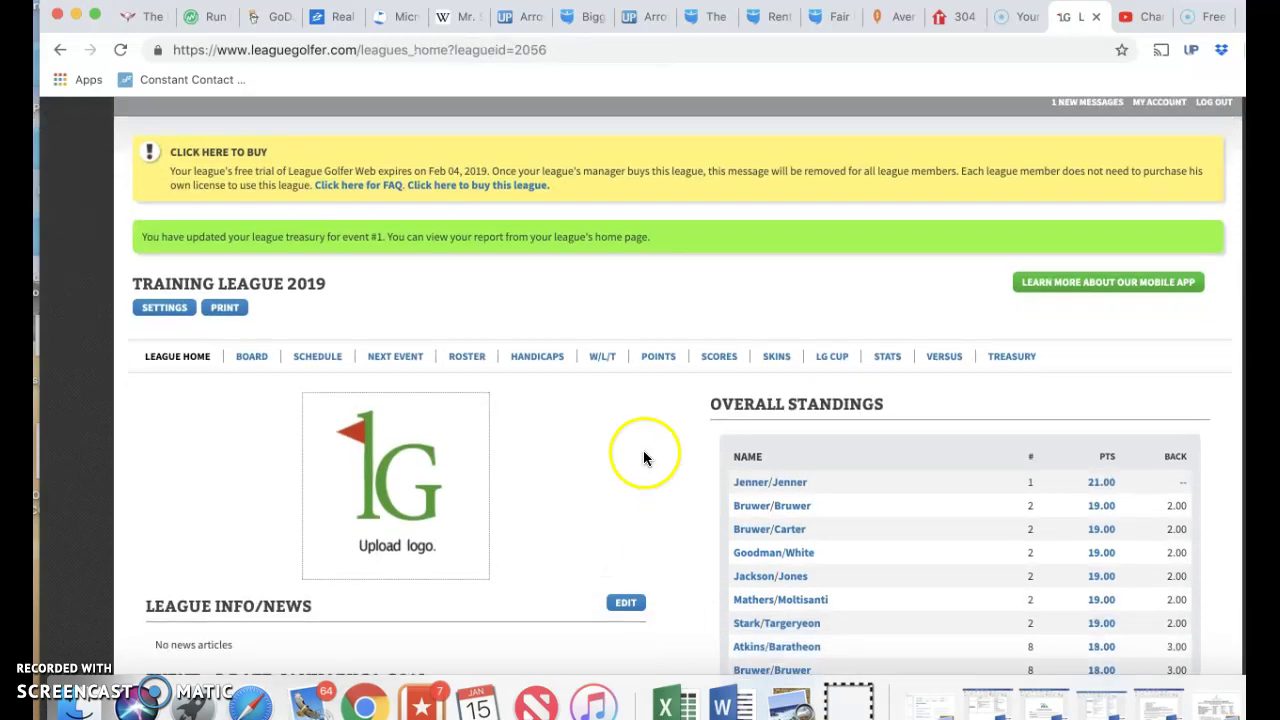
left_click(772, 355)
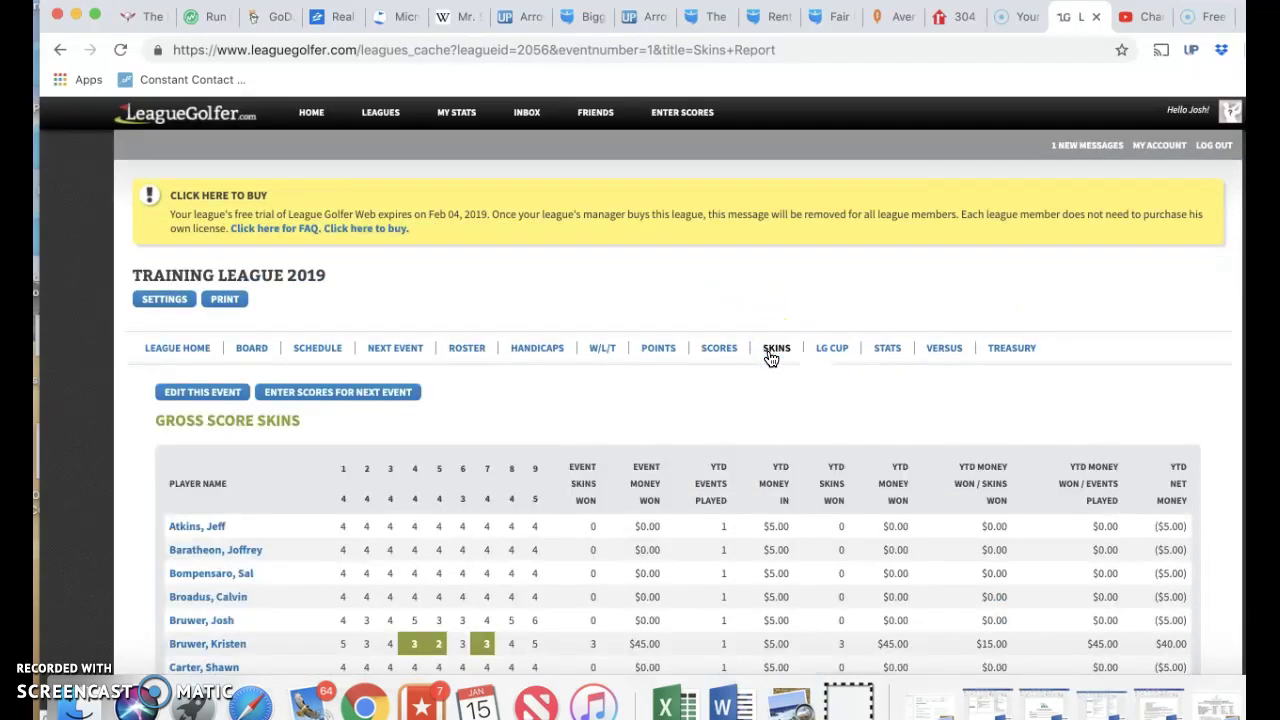
scroll(771, 358, "down", 5)
scroll(771, 358, "up", 2)
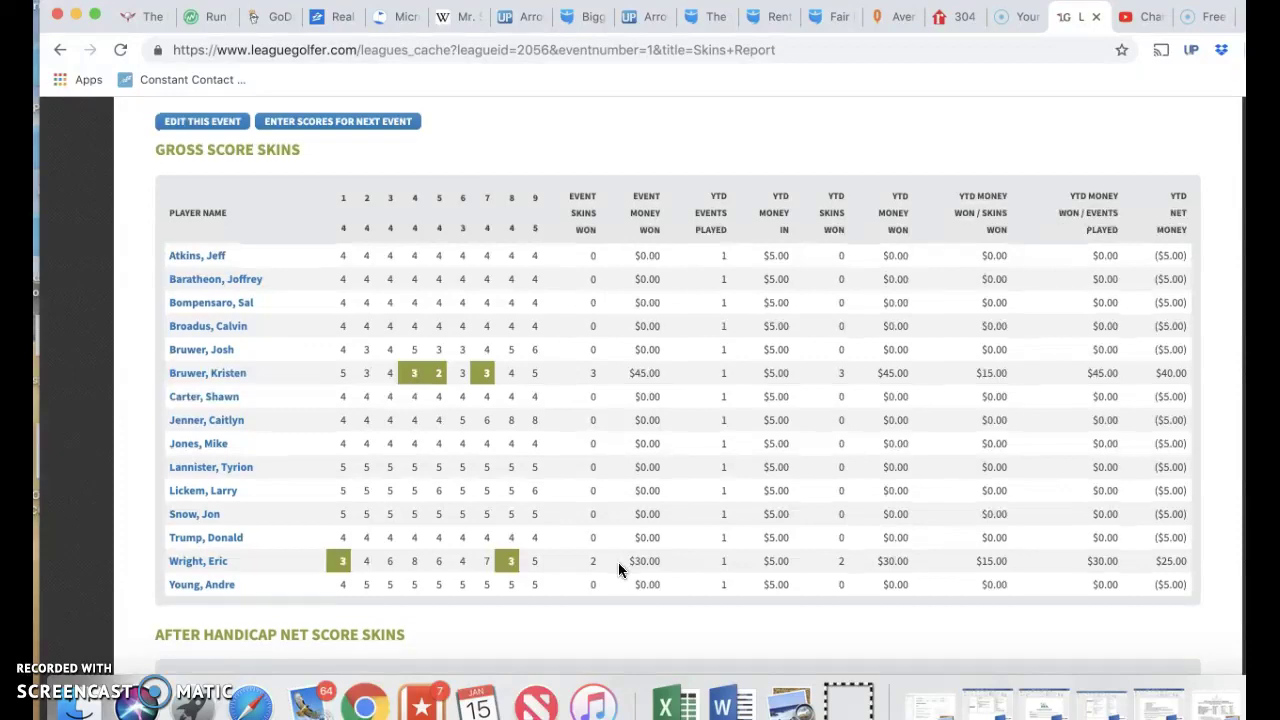
scroll(618, 562, "down", 10)
scroll(618, 569, "up", 15)
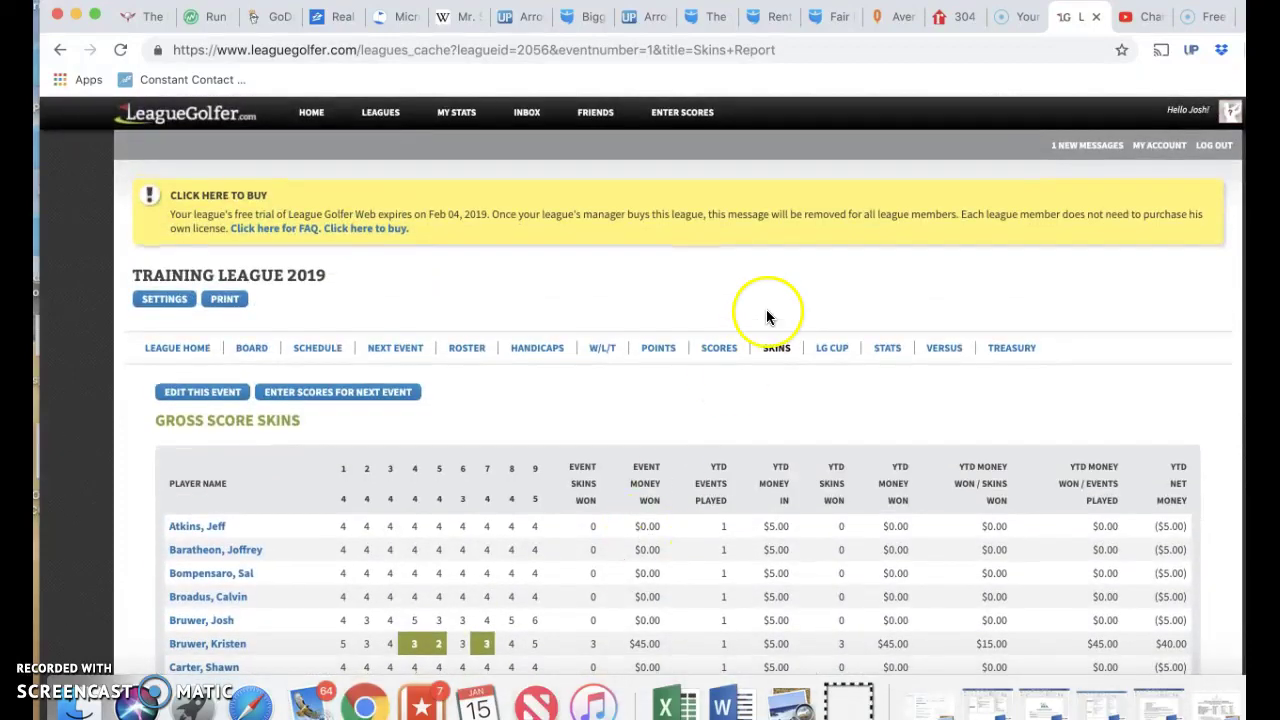
Step: Open the league's scoring summary and examine the hole scores and team points for event #1
left_click(719, 352)
scroll(719, 357, "down", 5)
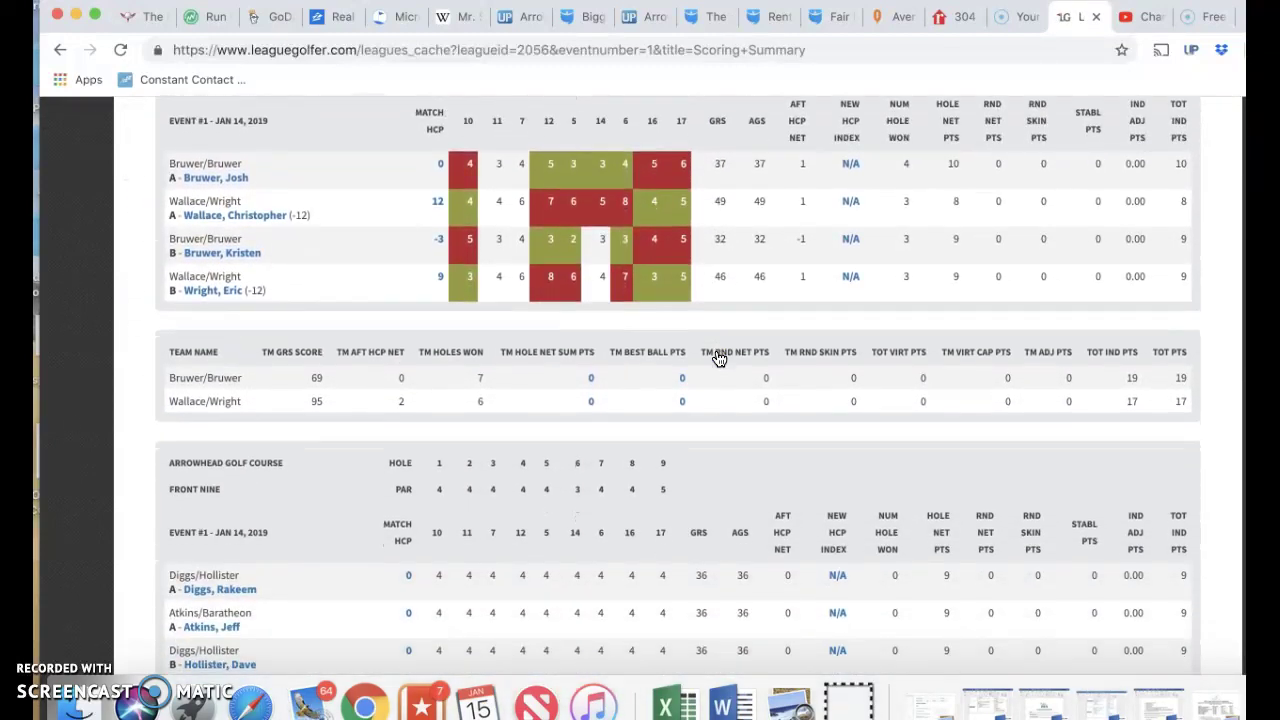
left_click(575, 350)
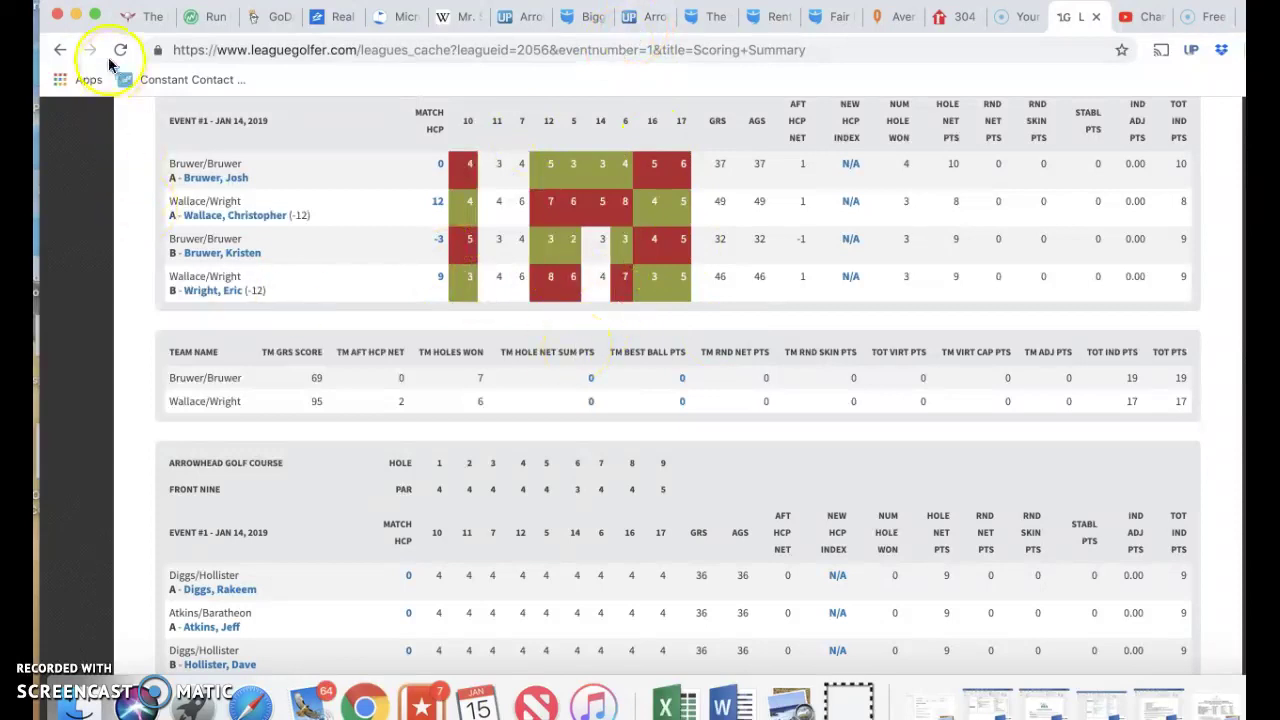